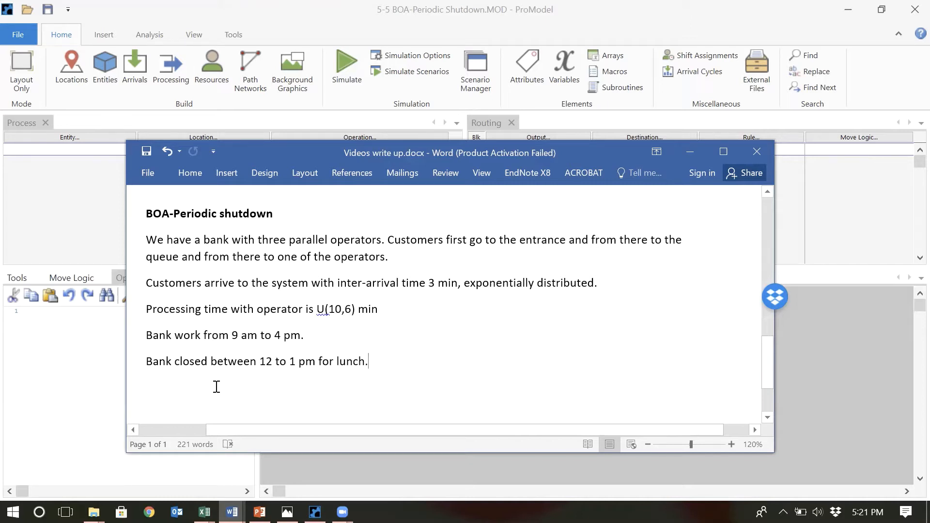
Step: Reword the last line of the problem write-up to "Bank closes between 12 to 1 pm for lunch."
{"action": "key", "text": "Return"}
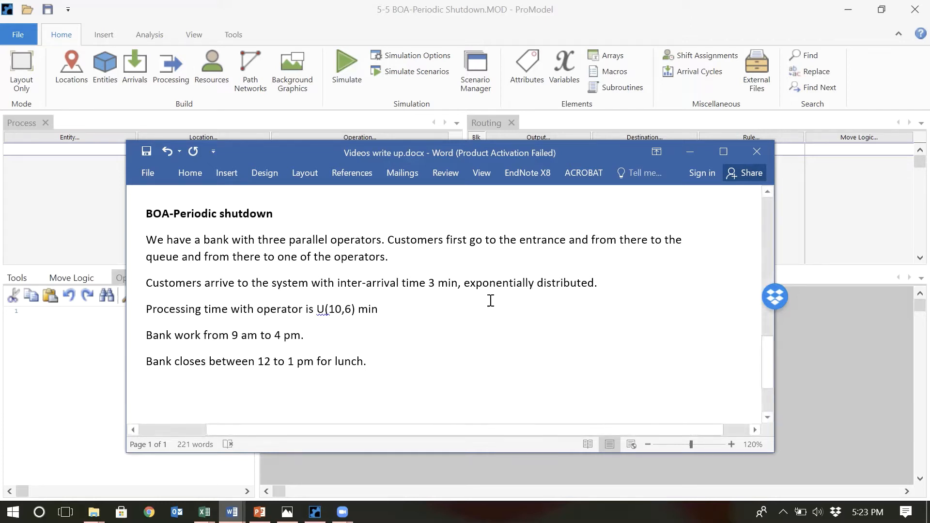
{"action": "left_click", "coordinate": [443, 295]}
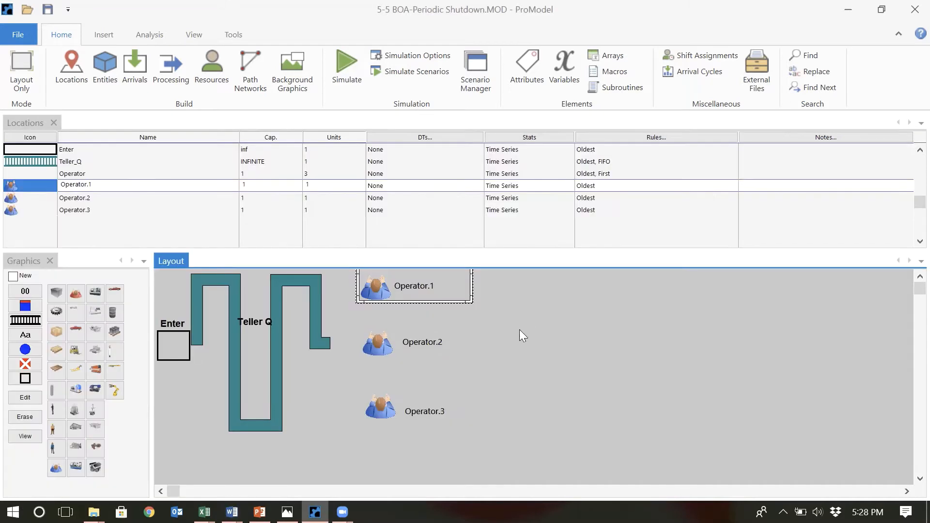
Step: Switch to ProModel and review the Enter, Teller_Q and Operator locations, the Customers entity and its arrival definition
{"action": "left_click", "coordinate": [106, 150]}
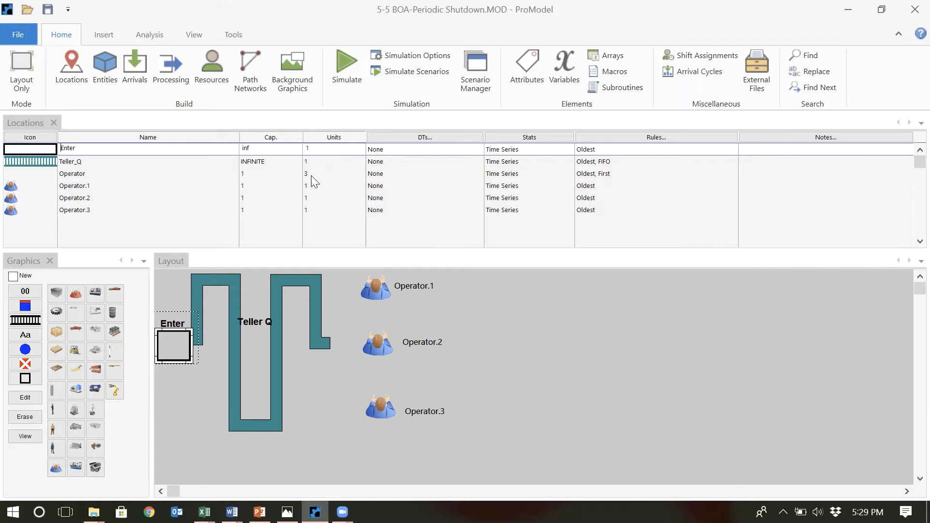
{"action": "left_click", "coordinate": [96, 196]}
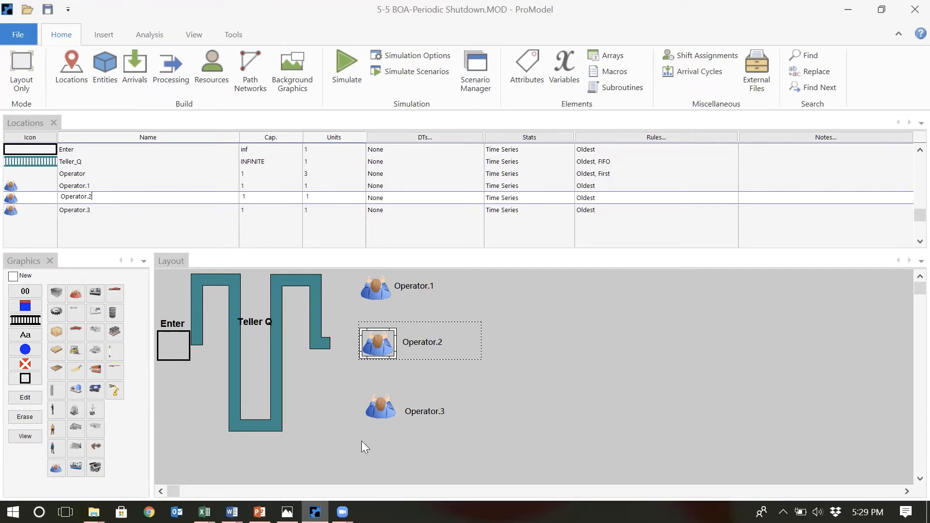
{"action": "left_click", "coordinate": [611, 161]}
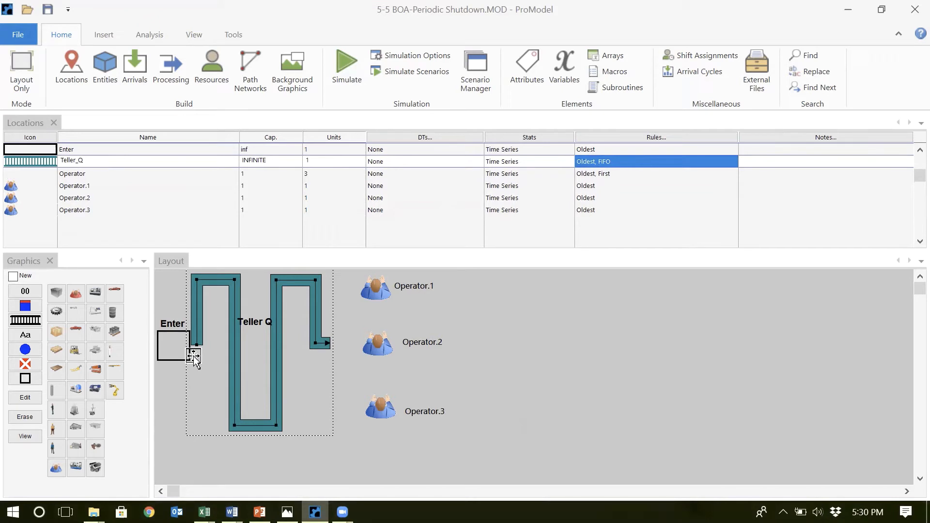
{"action": "left_click", "coordinate": [104, 83]}
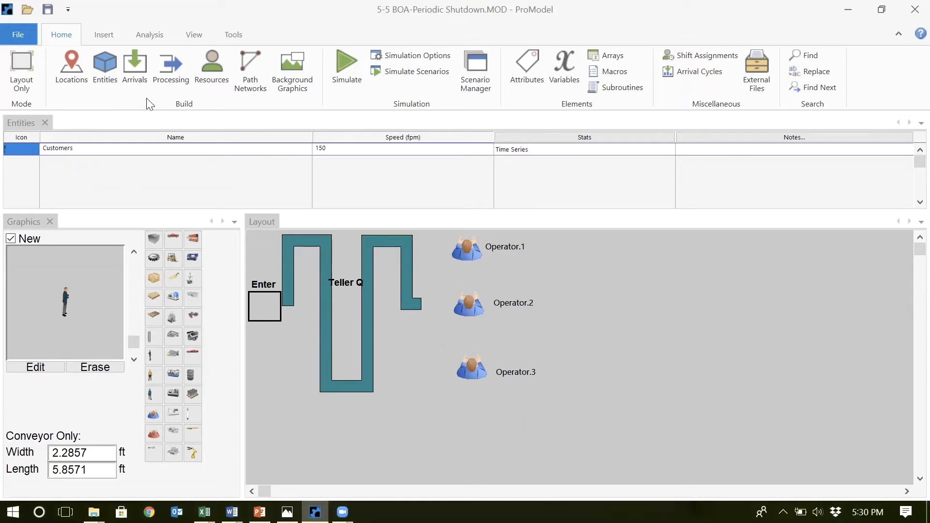
{"action": "left_click", "coordinate": [136, 82]}
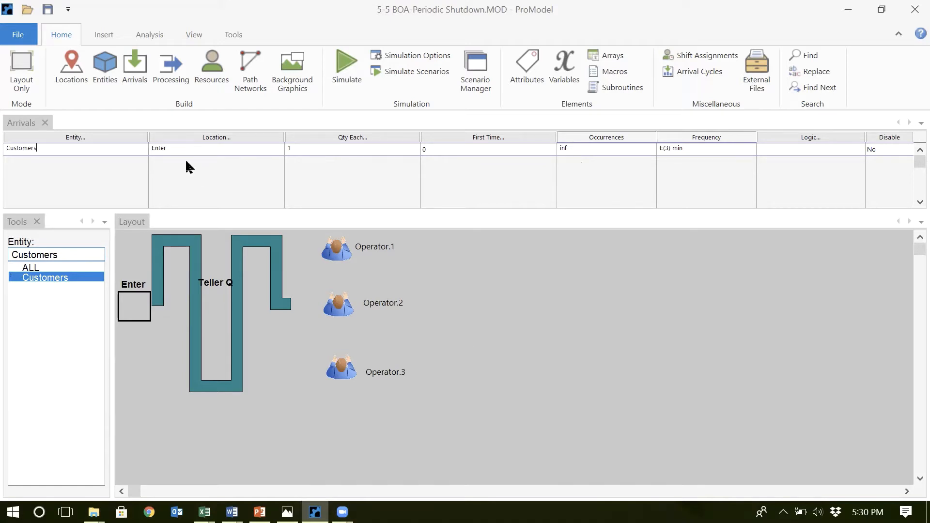
Step: Create Customers processes in the processing module that route from Enter to Teller_Q and from Teller_Q to Operator
{"action": "left_click", "coordinate": [164, 65]}
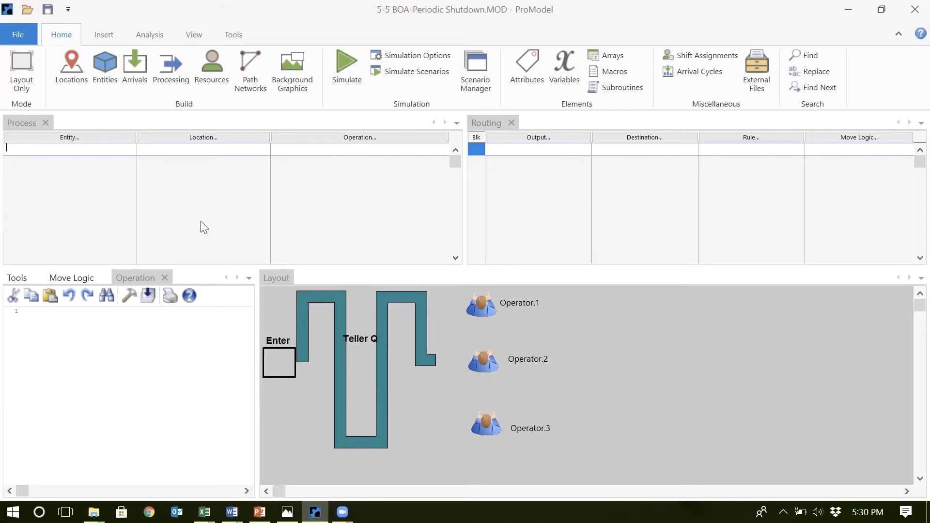
{"action": "left_click", "coordinate": [25, 280]}
{"action": "left_click", "coordinate": [72, 398]}
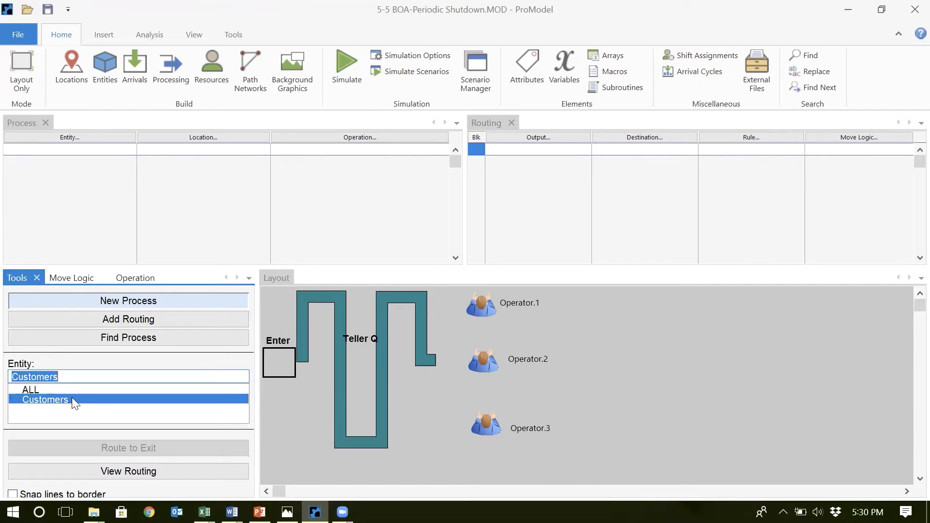
{"action": "left_click", "coordinate": [277, 371]}
{"action": "left_click", "coordinate": [301, 322]}
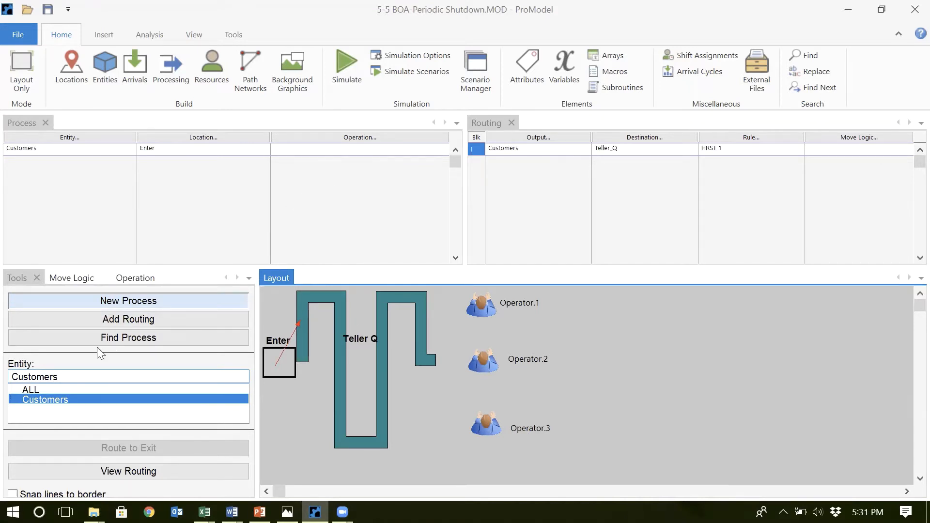
{"action": "left_click", "coordinate": [343, 310]}
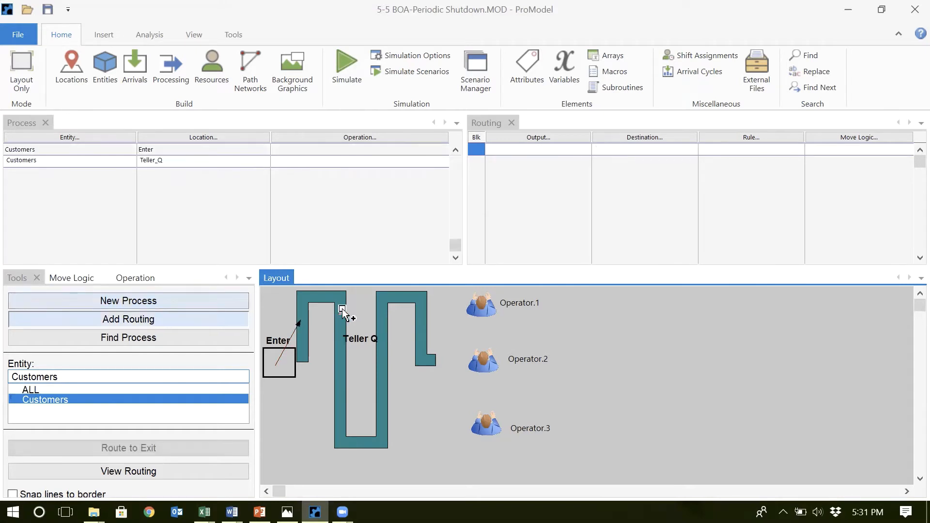
{"action": "left_click", "coordinate": [482, 315]}
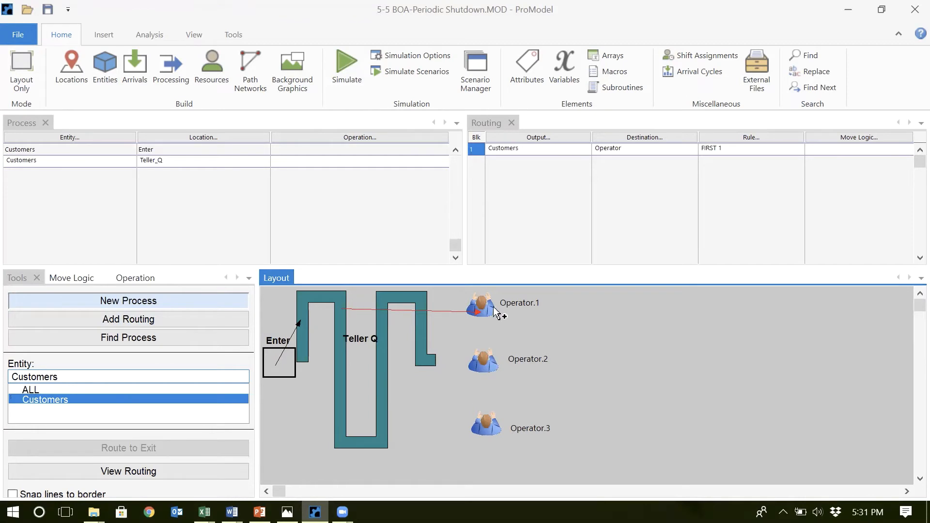
Step: Add the Customers process at Operator with a route to exit and the operation Wait U(10,6)
{"action": "left_click", "coordinate": [494, 312]}
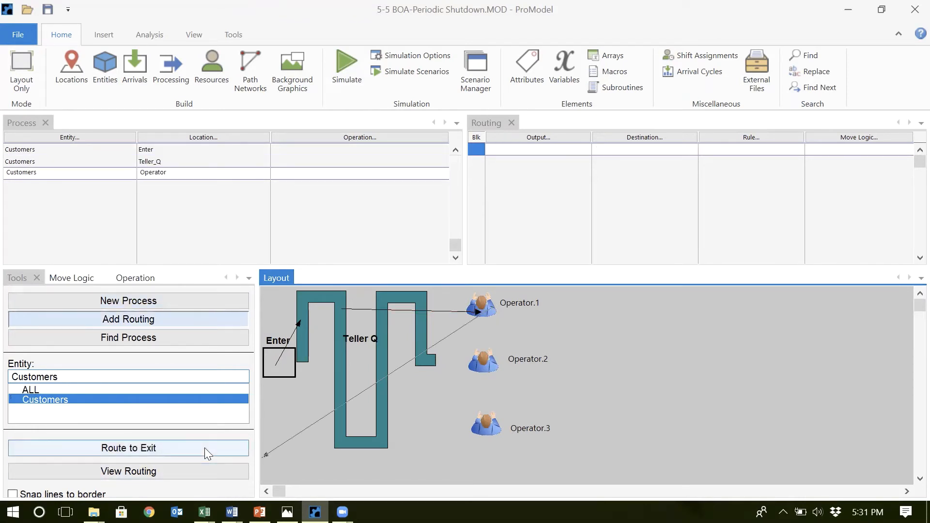
{"action": "left_click", "coordinate": [204, 448]}
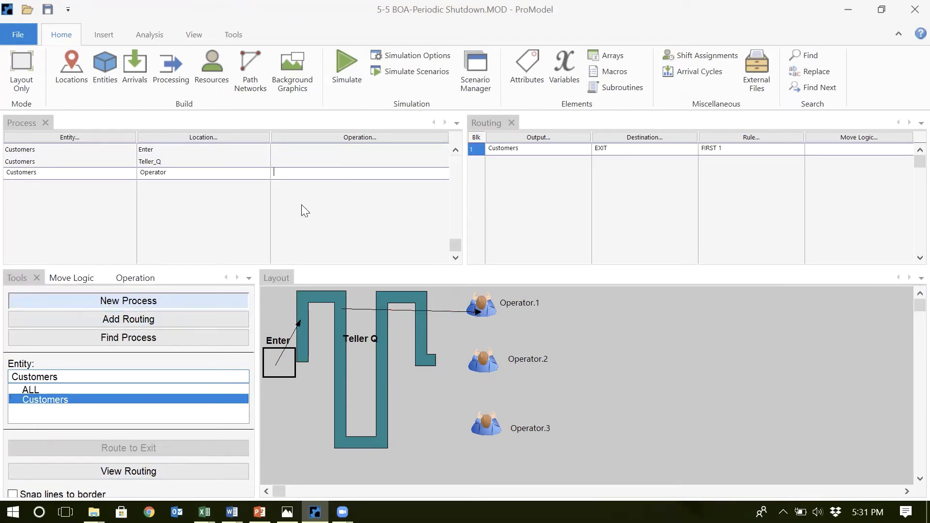
{"action": "type", "text": "Wait U(10,6"}
{"action": "type", "text": ")"}
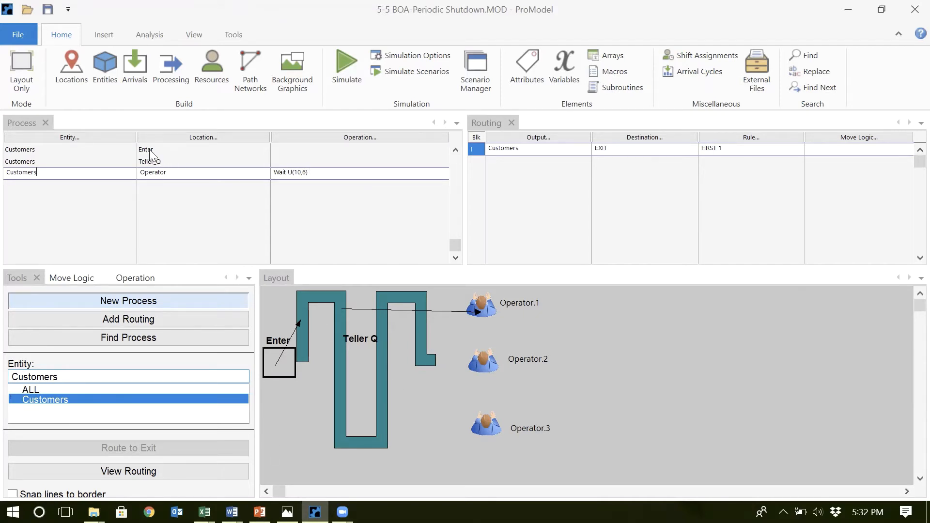
Step: Open the operation logic editor for the Customers process at Enter
{"action": "left_click", "coordinate": [240, 151]}
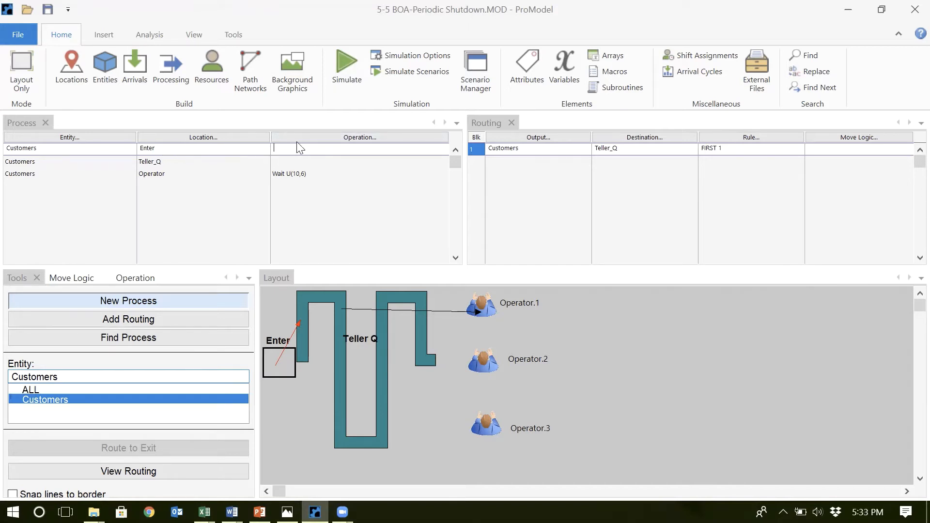
{"action": "left_click", "coordinate": [138, 278]}
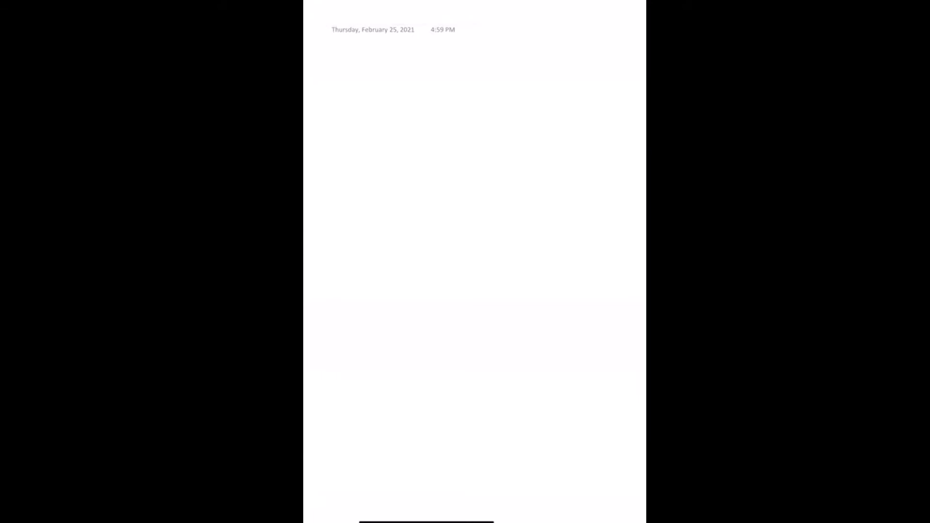
Step: Switch to a blank note page and handwrite an underlined "Day 1" heading with "9 am" and "12 pm" spaced below it
{"action": "left_click_drag", "start_coordinate": [324, 71], "coordinate": [395, 67]}
{"action": "left_click_drag", "start_coordinate": [339, 53], "coordinate": [341, 64]}
{"action": "left_click_drag", "start_coordinate": [355, 57], "coordinate": [359, 66]}
{"action": "left_click_drag", "start_coordinate": [376, 47], "coordinate": [375, 60]}
{"action": "mouse_move", "coordinate": [353, 91]}
{"action": "left_mouse_down"}
{"action": "mouse_move", "coordinate": [363, 101]}
{"action": "mouse_move", "coordinate": [382, 100]}
{"action": "left_mouse_up"}
{"action": "left_click_drag", "start_coordinate": [349, 178], "coordinate": [349, 189]}
{"action": "mouse_move", "coordinate": [351, 179]}
{"action": "left_mouse_down"}
{"action": "mouse_move", "coordinate": [372, 192]}
{"action": "mouse_move", "coordinate": [392, 181]}
{"action": "left_mouse_up"}
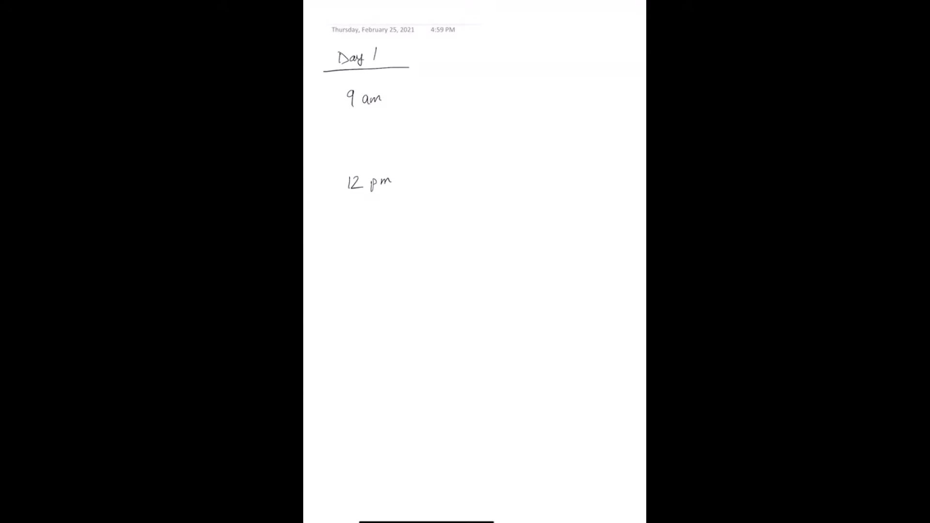
Step: Write "1 pm" below 12 pm and bracket the two times with a brace labelled "Break time"
{"action": "mouse_move", "coordinate": [351, 225]}
{"action": "left_mouse_down"}
{"action": "mouse_move", "coordinate": [350, 237]}
{"action": "mouse_move", "coordinate": [370, 241]}
{"action": "mouse_move", "coordinate": [391, 224]}
{"action": "left_mouse_up"}
{"action": "left_click_drag", "start_coordinate": [337, 185], "coordinate": [339, 232]}
{"action": "mouse_move", "coordinate": [312, 199]}
{"action": "left_mouse_down"}
{"action": "mouse_move", "coordinate": [312, 208]}
{"action": "mouse_move", "coordinate": [323, 198]}
{"action": "mouse_move", "coordinate": [325, 206]}
{"action": "left_mouse_up"}
{"action": "left_click_drag", "start_coordinate": [332, 199], "coordinate": [319, 226]}
{"action": "left_click_drag", "start_coordinate": [314, 219], "coordinate": [321, 218]}
{"action": "left_click_drag", "start_coordinate": [321, 224], "coordinate": [330, 222]}
{"action": "left_click_drag", "start_coordinate": [329, 218], "coordinate": [334, 219]}
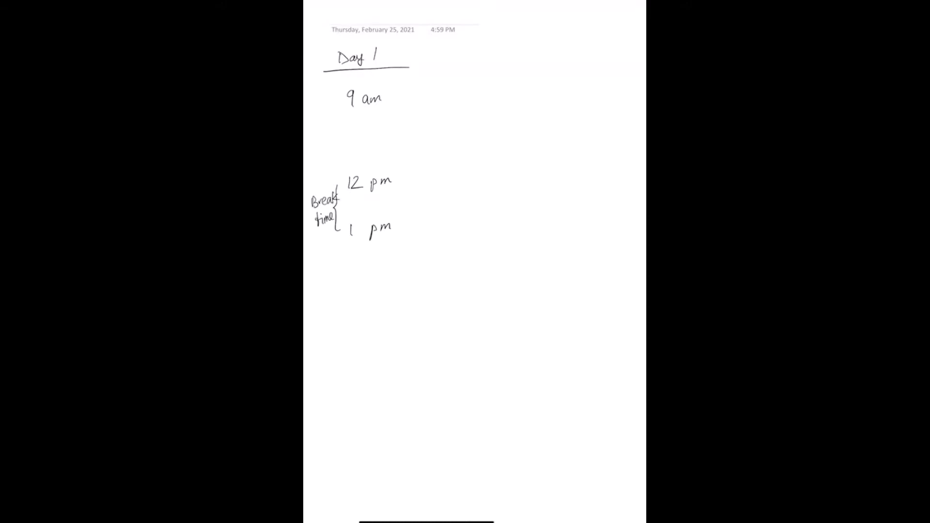
Step: Write "4 pm" under the Day 1 times and draw green braces spanning 9 am to 12 pm and 1 pm to 4 pm
{"action": "mouse_move", "coordinate": [355, 306]}
{"action": "left_mouse_down"}
{"action": "mouse_move", "coordinate": [363, 317]}
{"action": "mouse_move", "coordinate": [388, 316]}
{"action": "left_mouse_up"}
{"action": "left_click", "coordinate": [414, 1]}
{"action": "left_click", "coordinate": [348, 146]}
{"action": "left_click", "coordinate": [567, 194]}
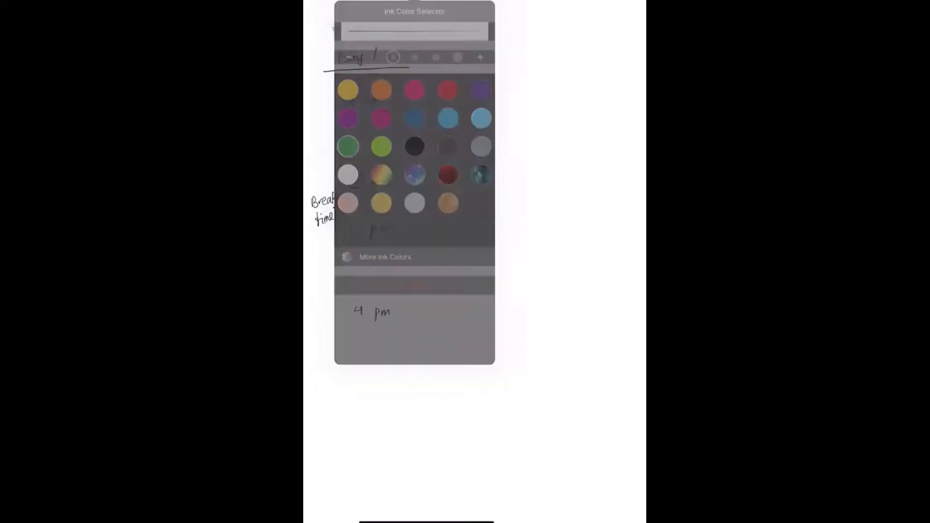
{"action": "left_click_drag", "start_coordinate": [331, 95], "coordinate": [332, 178]}
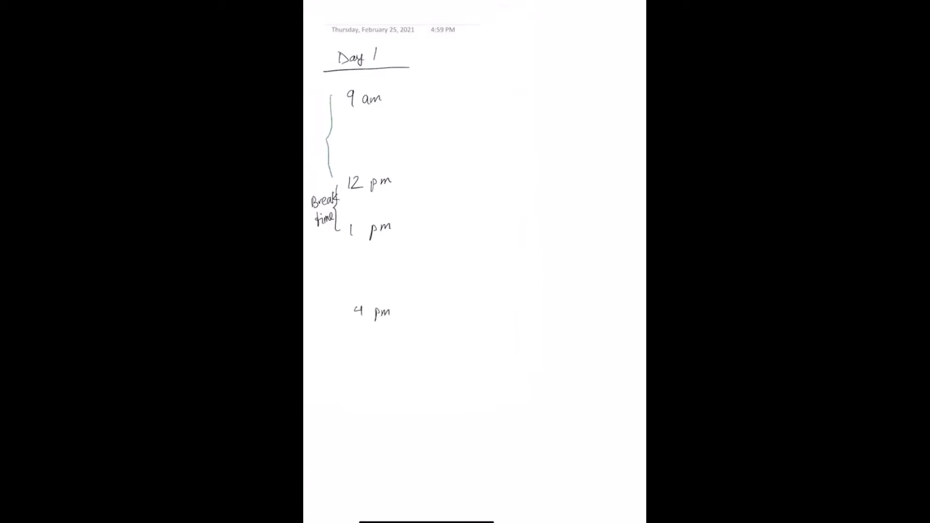
{"action": "left_click_drag", "start_coordinate": [338, 241], "coordinate": [344, 320]}
Step: Switch the ink back to black and trace over the Break time brace to thicken it
{"action": "left_click", "coordinate": [414, 1]}
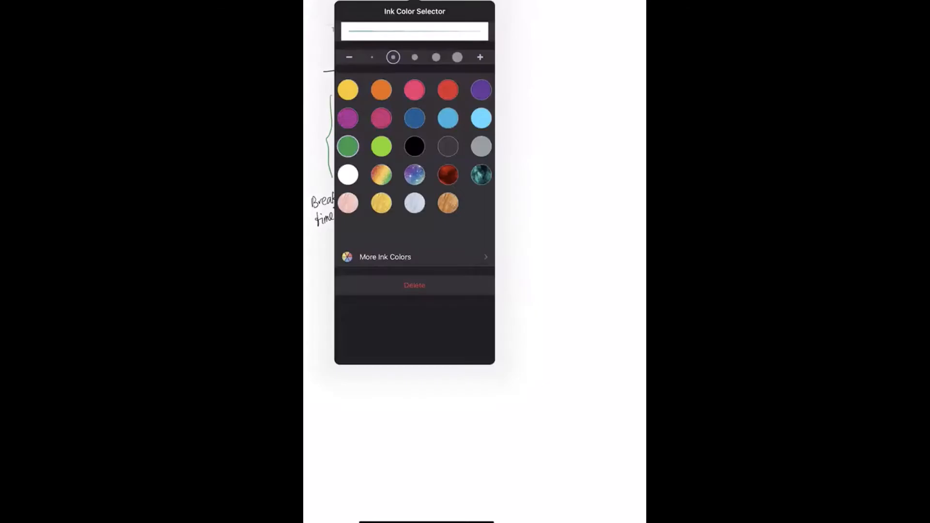
{"action": "left_click", "coordinate": [415, 147]}
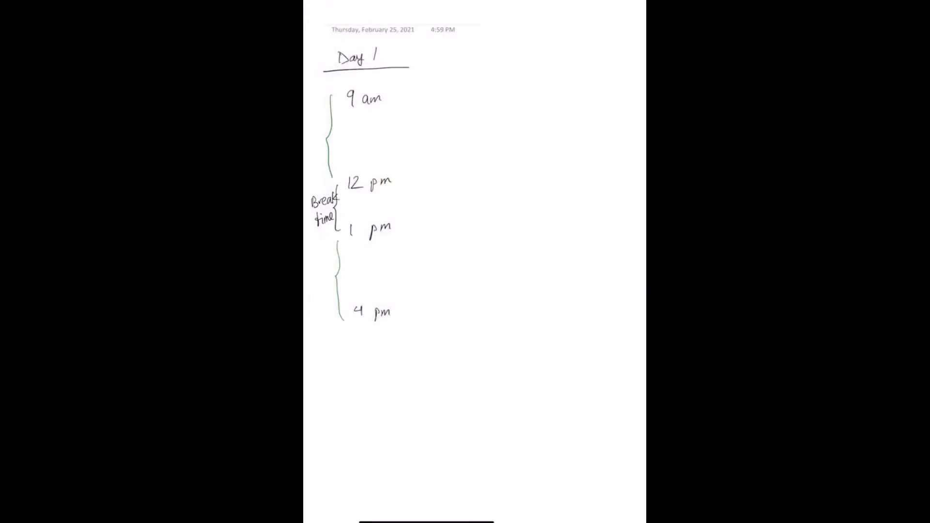
{"action": "mouse_move", "coordinate": [337, 185]}
{"action": "left_mouse_down"}
{"action": "mouse_move", "coordinate": [341, 231]}
{"action": "mouse_move", "coordinate": [336, 195]}
{"action": "left_mouse_up"}
Step: Handwrite an underlined "Day 2" heading beside Day 1 with 9 am, 12 pm, 1 pm and 4 pm below it
{"action": "left_click_drag", "start_coordinate": [453, 62], "coordinate": [523, 59]}
{"action": "mouse_move", "coordinate": [457, 39]}
{"action": "left_mouse_down"}
{"action": "mouse_move", "coordinate": [457, 49]}
{"action": "mouse_move", "coordinate": [480, 43]}
{"action": "mouse_move", "coordinate": [477, 54]}
{"action": "left_mouse_up"}
{"action": "left_click_drag", "start_coordinate": [486, 37], "coordinate": [498, 42]}
{"action": "mouse_move", "coordinate": [475, 79]}
{"action": "left_mouse_down"}
{"action": "mouse_move", "coordinate": [477, 92]}
{"action": "mouse_move", "coordinate": [507, 88]}
{"action": "left_mouse_up"}
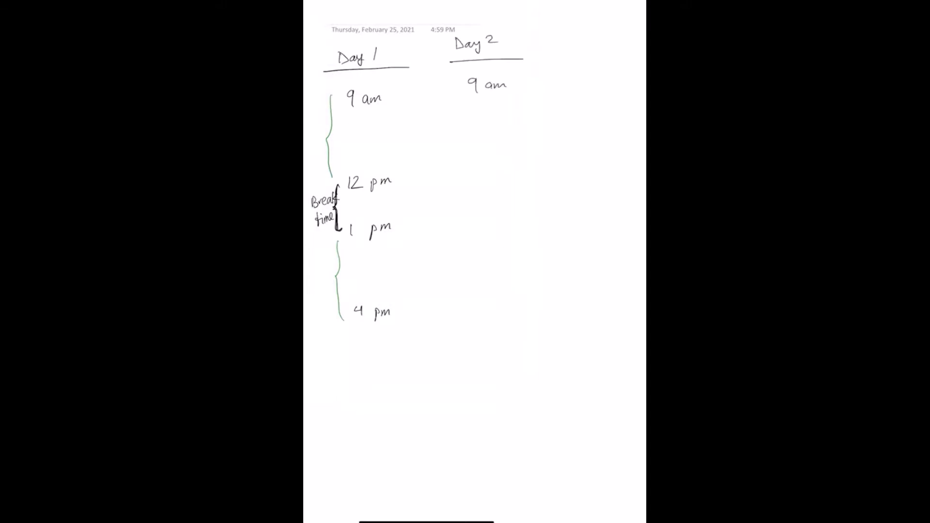
{"action": "mouse_move", "coordinate": [473, 172]}
{"action": "left_mouse_down"}
{"action": "mouse_move", "coordinate": [474, 184]}
{"action": "mouse_move", "coordinate": [510, 179]}
{"action": "left_mouse_up"}
{"action": "mouse_move", "coordinate": [475, 213]}
{"action": "left_mouse_down"}
{"action": "mouse_move", "coordinate": [476, 223]}
{"action": "mouse_move", "coordinate": [493, 228]}
{"action": "mouse_move", "coordinate": [513, 219]}
{"action": "left_mouse_up"}
{"action": "left_click_drag", "start_coordinate": [486, 296], "coordinate": [493, 302]}
{"action": "mouse_move", "coordinate": [491, 295]}
{"action": "left_mouse_down"}
{"action": "mouse_move", "coordinate": [491, 309]}
{"action": "mouse_move", "coordinate": [520, 304]}
{"action": "left_mouse_up"}
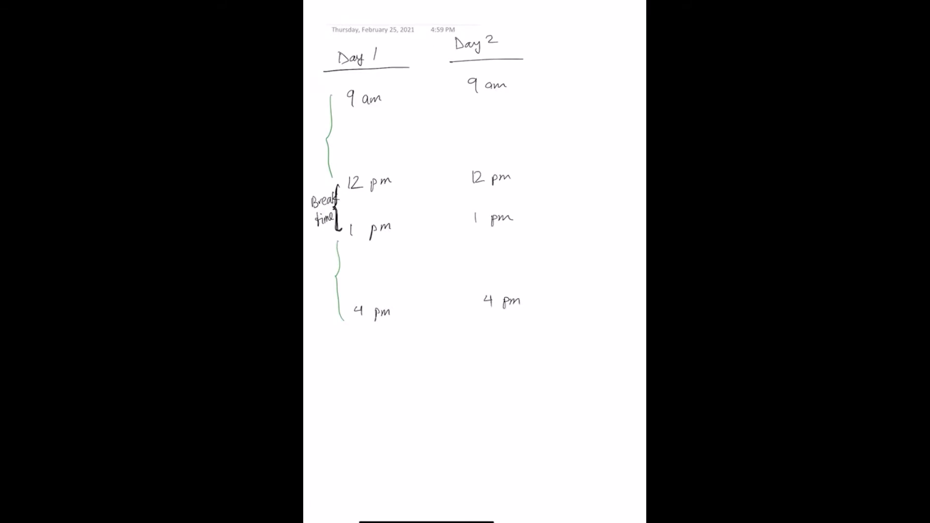
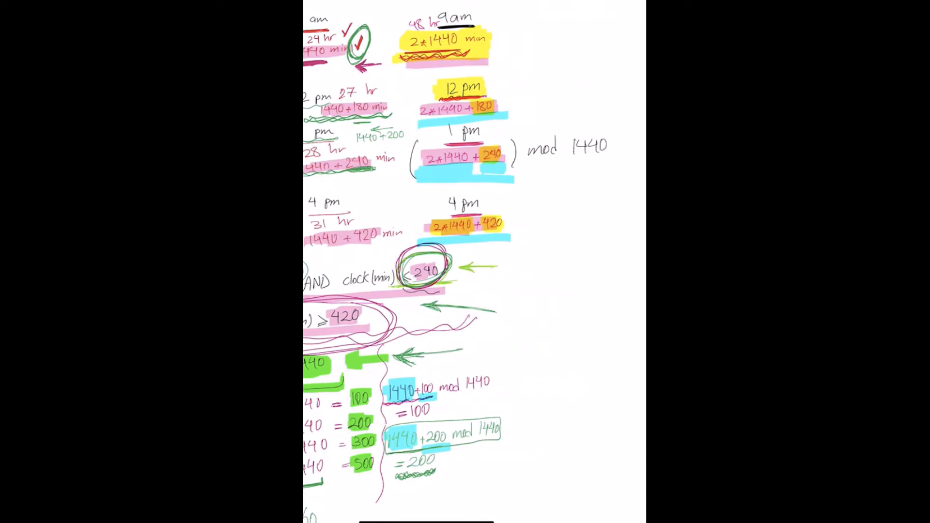
Step: Mark up Day 3's 1 pm expression: underline the whole mod 1440 calculation and its 2, and circle 1440 and 240
{"action": "mouse_move", "coordinate": [398, 177]}
{"action": "left_mouse_down"}
{"action": "mouse_move", "coordinate": [439, 182]}
{"action": "mouse_move", "coordinate": [606, 156]}
{"action": "mouse_move", "coordinate": [570, 168]}
{"action": "mouse_move", "coordinate": [401, 178]}
{"action": "mouse_move", "coordinate": [438, 182]}
{"action": "mouse_move", "coordinate": [621, 152]}
{"action": "left_mouse_up"}
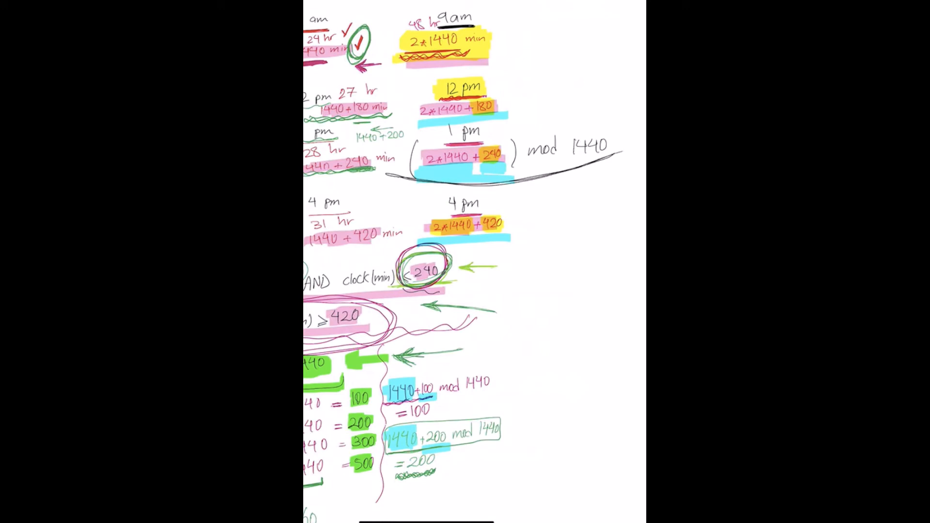
{"action": "mouse_move", "coordinate": [612, 146]}
{"action": "left_mouse_down"}
{"action": "mouse_move", "coordinate": [581, 167]}
{"action": "mouse_move", "coordinate": [579, 127]}
{"action": "mouse_move", "coordinate": [610, 139]}
{"action": "mouse_move", "coordinate": [610, 159]}
{"action": "mouse_move", "coordinate": [583, 170]}
{"action": "left_mouse_up"}
{"action": "left_click_drag", "start_coordinate": [423, 167], "coordinate": [440, 167]}
{"action": "scroll", "coordinate": [474, 262], "scroll_direction": "up", "scroll_amount": 2}
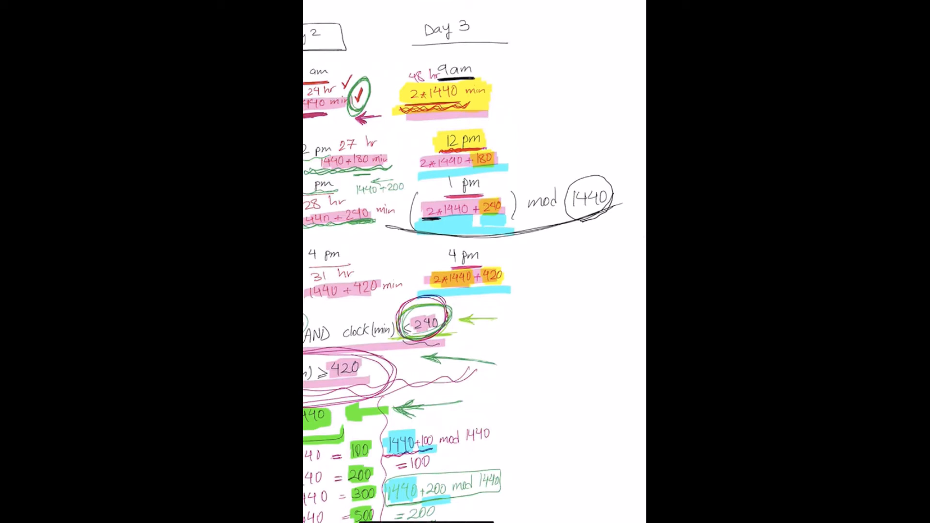
{"action": "mouse_move", "coordinate": [506, 213]}
{"action": "left_mouse_down"}
{"action": "mouse_move", "coordinate": [479, 220]}
{"action": "mouse_move", "coordinate": [504, 192]}
{"action": "mouse_move", "coordinate": [495, 223]}
{"action": "mouse_move", "coordinate": [480, 194]}
{"action": "mouse_move", "coordinate": [506, 213]}
{"action": "mouse_move", "coordinate": [477, 218]}
{"action": "mouse_move", "coordinate": [476, 196]}
{"action": "mouse_move", "coordinate": [507, 220]}
{"action": "left_mouse_up"}
{"action": "left_click_drag", "start_coordinate": [488, 189], "coordinate": [474, 206]}
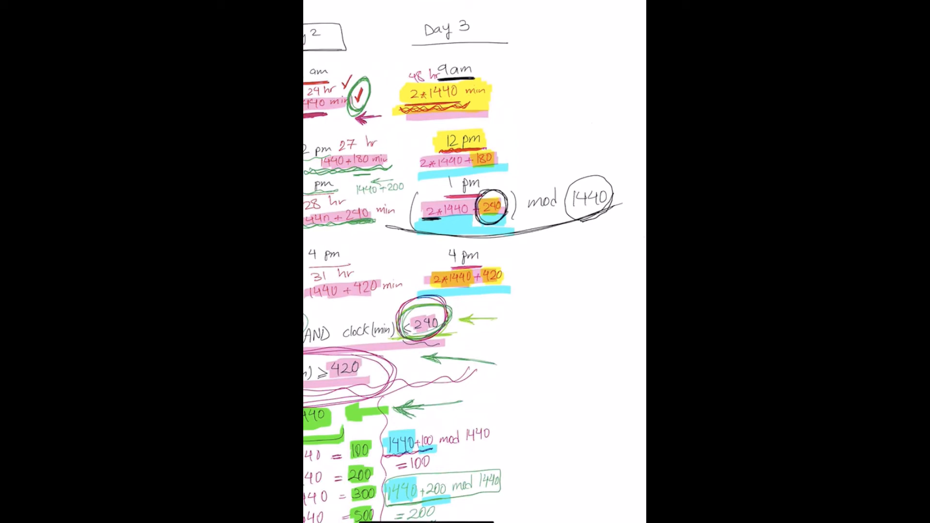
Step: Write "mod 1440" beside Day 3's 4 pm expression, then add an arrow to the circled 1440 and a thick line beneath it
{"action": "left_click_drag", "start_coordinate": [542, 274], "coordinate": [591, 272]}
{"action": "left_click_drag", "start_coordinate": [595, 258], "coordinate": [603, 269]}
{"action": "mouse_move", "coordinate": [611, 258]}
{"action": "left_mouse_down"}
{"action": "mouse_move", "coordinate": [605, 267]}
{"action": "mouse_move", "coordinate": [612, 256]}
{"action": "left_mouse_up"}
{"action": "left_click_drag", "start_coordinate": [599, 143], "coordinate": [589, 171]}
{"action": "left_click_drag", "start_coordinate": [523, 239], "coordinate": [619, 240]}
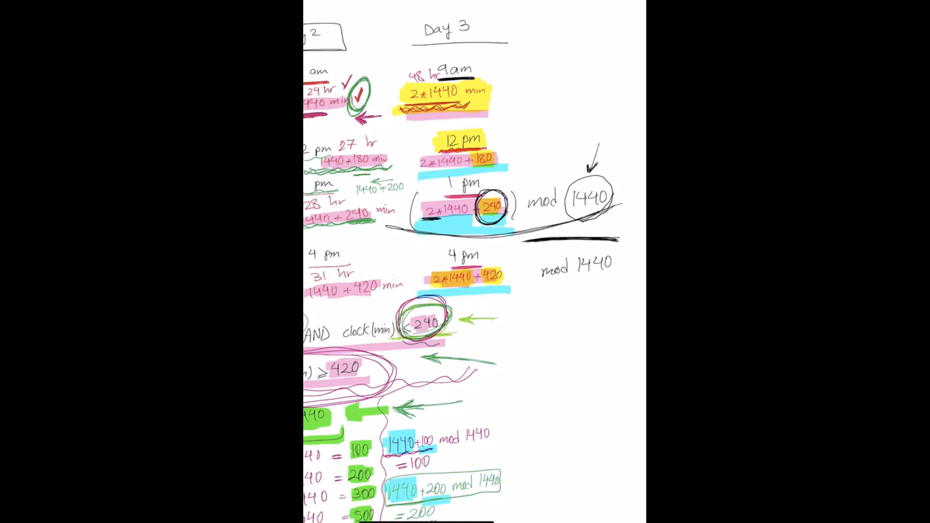
Step: Draw a brace with an arrow beside the two lines of the clock(min) IF condition
{"action": "scroll", "coordinate": [475, 262], "scroll_direction": "left", "scroll_amount": 5}
{"action": "scroll", "coordinate": [474, 261], "scroll_direction": "down", "scroll_amount": 3}
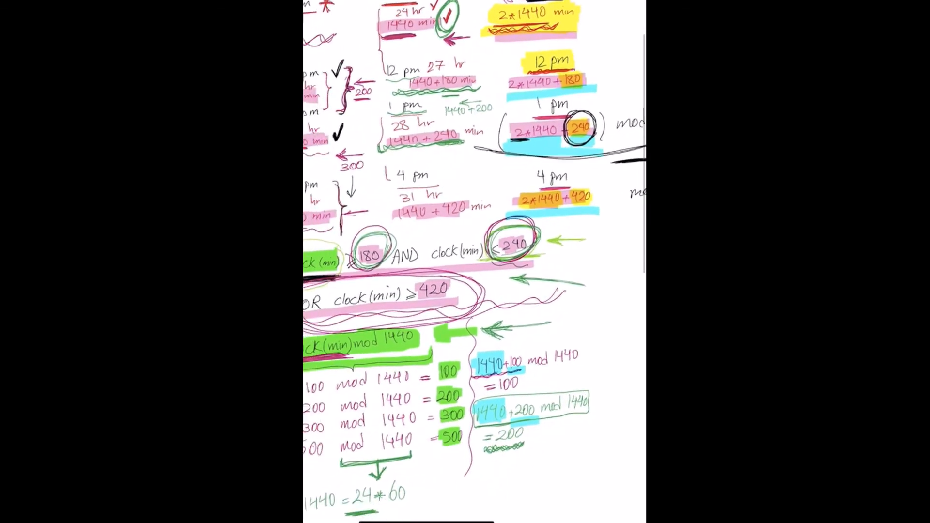
{"action": "scroll", "coordinate": [475, 262], "scroll_direction": "right", "scroll_amount": 3}
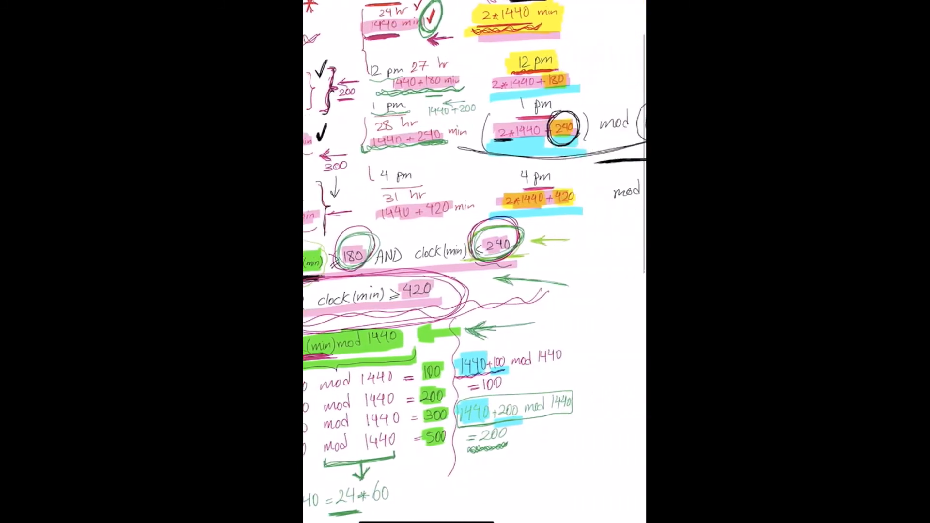
{"action": "scroll", "coordinate": [475, 262], "scroll_direction": "down", "scroll_amount": 2}
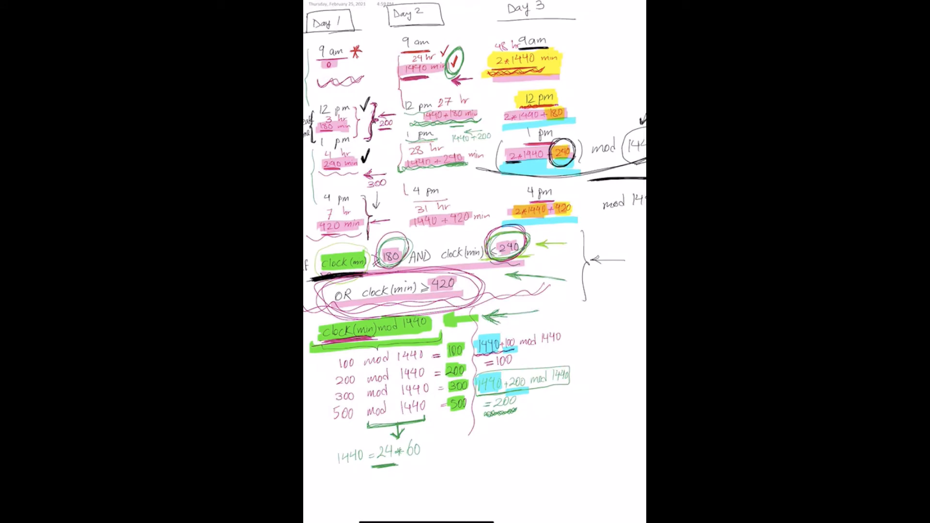
Step: Handwrite "If clock(min) mod 1440" in the blank area below the 1440 = 24*60 note
{"action": "scroll", "coordinate": [475, 262], "scroll_direction": "down", "scroll_amount": 5}
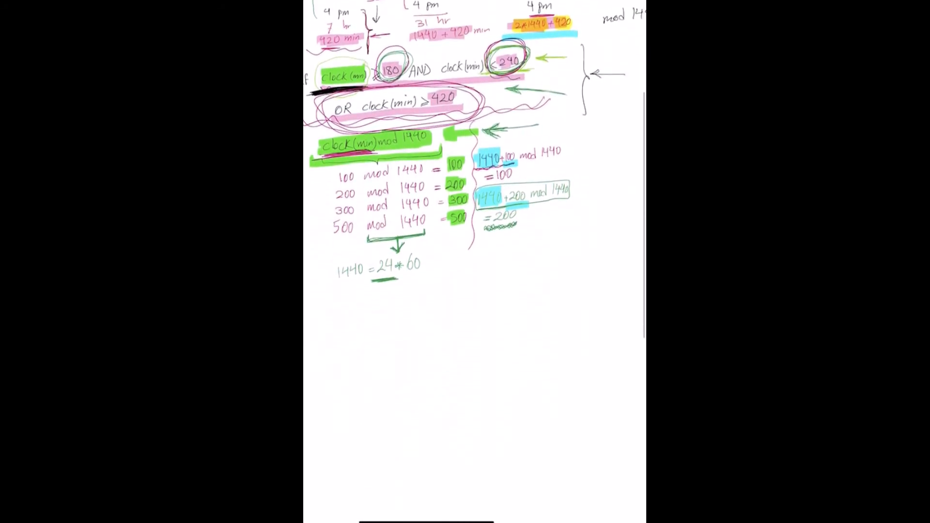
{"action": "left_click_drag", "start_coordinate": [315, 313], "coordinate": [320, 333]}
{"action": "left_click_drag", "start_coordinate": [324, 312], "coordinate": [321, 335]}
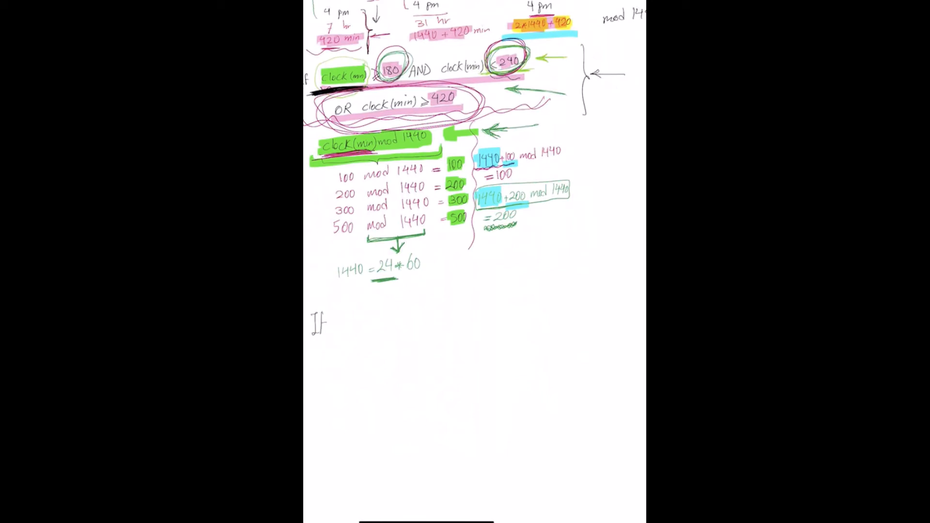
{"action": "left_click_drag", "start_coordinate": [351, 318], "coordinate": [350, 329]}
{"action": "mouse_move", "coordinate": [353, 314]}
{"action": "left_mouse_down"}
{"action": "mouse_move", "coordinate": [354, 327]}
{"action": "mouse_move", "coordinate": [360, 319]}
{"action": "mouse_move", "coordinate": [368, 325]}
{"action": "left_mouse_up"}
{"action": "left_click_drag", "start_coordinate": [368, 311], "coordinate": [374, 322]}
{"action": "mouse_move", "coordinate": [381, 311]}
{"action": "left_mouse_down"}
{"action": "mouse_move", "coordinate": [381, 326]}
{"action": "mouse_move", "coordinate": [422, 315]}
{"action": "left_mouse_up"}
{"action": "mouse_move", "coordinate": [432, 303]}
{"action": "left_mouse_down"}
{"action": "mouse_move", "coordinate": [426, 318]}
{"action": "mouse_move", "coordinate": [443, 317]}
{"action": "left_mouse_up"}
{"action": "mouse_move", "coordinate": [448, 304]}
{"action": "left_mouse_down"}
{"action": "mouse_move", "coordinate": [451, 316]}
{"action": "mouse_move", "coordinate": [463, 311]}
{"action": "left_mouse_up"}
{"action": "mouse_move", "coordinate": [461, 300]}
{"action": "left_mouse_down"}
{"action": "mouse_move", "coordinate": [460, 317]}
{"action": "mouse_move", "coordinate": [465, 304]}
{"action": "left_mouse_up"}
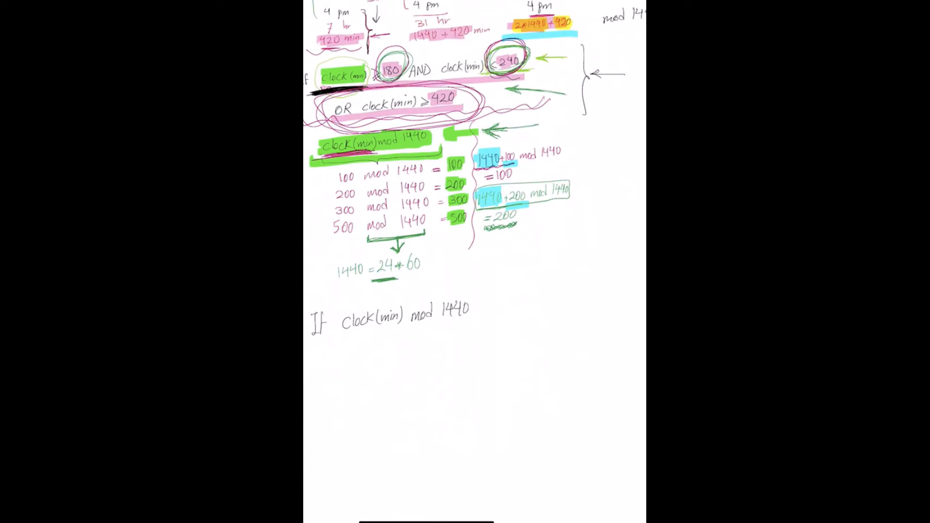
Step: Bracket and underline the first mod expression, then extend the condition with ≥180, AND (clock(min) mod 1440 ≤240), OR (clock(min) mod 1440 ≥420)
{"action": "left_click_drag", "start_coordinate": [342, 303], "coordinate": [340, 338]}
{"action": "left_click_drag", "start_coordinate": [482, 301], "coordinate": [481, 313]}
{"action": "left_click_drag", "start_coordinate": [481, 316], "coordinate": [511, 299]}
{"action": "left_click_drag", "start_coordinate": [515, 287], "coordinate": [515, 317]}
{"action": "left_click_drag", "start_coordinate": [345, 338], "coordinate": [465, 327]}
{"action": "left_click_drag", "start_coordinate": [527, 309], "coordinate": [544, 295]}
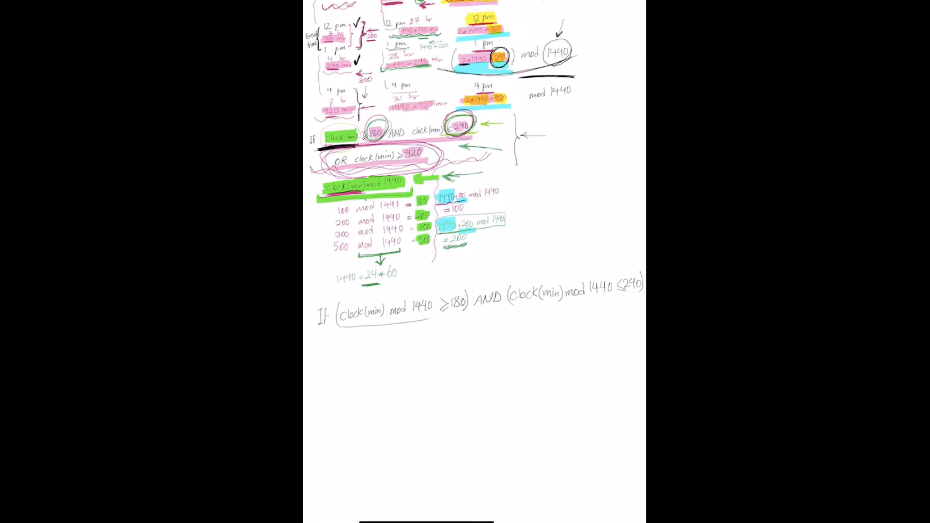
{"action": "left_click_drag", "start_coordinate": [347, 347], "coordinate": [363, 358]}
{"action": "left_click_drag", "start_coordinate": [375, 337], "coordinate": [372, 362]}
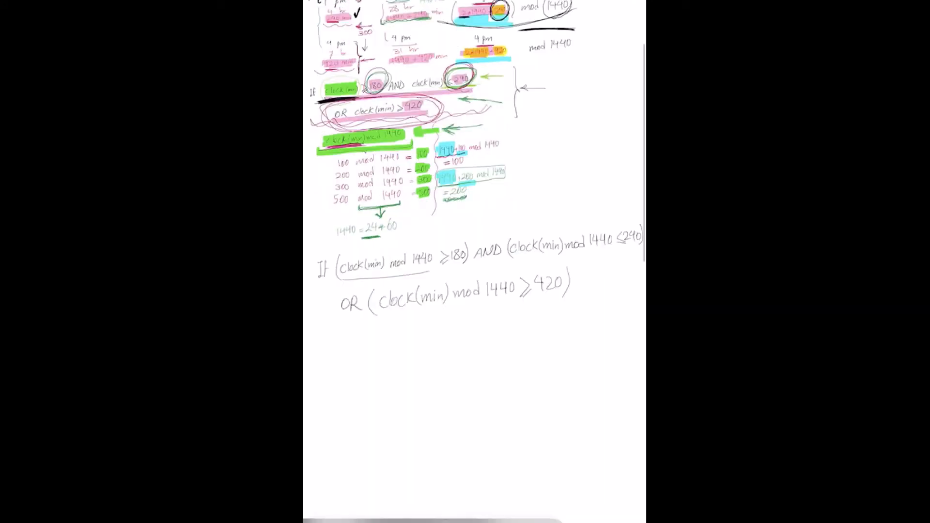
Step: Handwrite "Then send customer to exit" below the condition and add large outer brackets around its AND part
{"action": "left_click_drag", "start_coordinate": [318, 343], "coordinate": [339, 341]}
{"action": "mouse_move", "coordinate": [325, 343]}
{"action": "left_mouse_down"}
{"action": "mouse_move", "coordinate": [325, 359]}
{"action": "mouse_move", "coordinate": [355, 357]}
{"action": "left_mouse_up"}
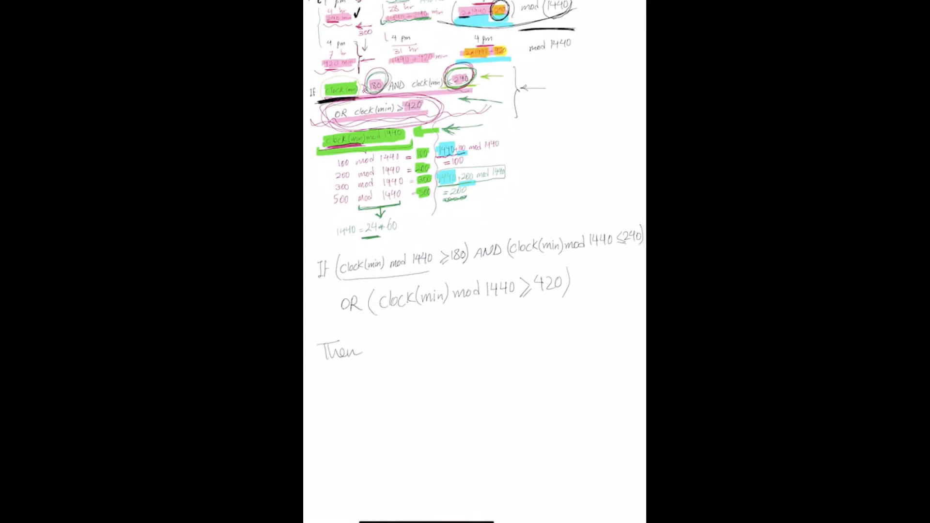
{"action": "left_click_drag", "start_coordinate": [338, 244], "coordinate": [333, 294]}
{"action": "left_click_drag", "start_coordinate": [642, 210], "coordinate": [635, 260]}
{"action": "mouse_move", "coordinate": [379, 346]}
{"action": "left_mouse_down"}
{"action": "mouse_move", "coordinate": [371, 352]}
{"action": "mouse_move", "coordinate": [399, 351]}
{"action": "left_mouse_up"}
{"action": "mouse_move", "coordinate": [420, 341]}
{"action": "left_mouse_down"}
{"action": "mouse_move", "coordinate": [413, 348]}
{"action": "mouse_move", "coordinate": [426, 347]}
{"action": "left_mouse_up"}
{"action": "mouse_move", "coordinate": [438, 328]}
{"action": "left_mouse_down"}
{"action": "mouse_move", "coordinate": [439, 344]}
{"action": "mouse_move", "coordinate": [465, 342]}
{"action": "left_mouse_up"}
{"action": "left_click_drag", "start_coordinate": [462, 339], "coordinate": [486, 338]}
{"action": "left_click_drag", "start_coordinate": [483, 332], "coordinate": [513, 335]}
{"action": "left_click_drag", "start_coordinate": [513, 334], "coordinate": [523, 334]}
Step: Handwrite "else let the customer to enter" beneath the Then line
{"action": "left_click_drag", "start_coordinate": [320, 394], "coordinate": [331, 397]}
{"action": "mouse_move", "coordinate": [337, 387]}
{"action": "left_mouse_down"}
{"action": "mouse_move", "coordinate": [332, 398]}
{"action": "mouse_move", "coordinate": [387, 390]}
{"action": "left_mouse_up"}
{"action": "left_click_drag", "start_coordinate": [383, 382], "coordinate": [401, 387]}
{"action": "mouse_move", "coordinate": [407, 371]}
{"action": "left_mouse_down"}
{"action": "mouse_move", "coordinate": [405, 387]}
{"action": "mouse_move", "coordinate": [416, 386]}
{"action": "left_mouse_up"}
{"action": "left_click_drag", "start_coordinate": [417, 384], "coordinate": [464, 371]}
{"action": "left_click_drag", "start_coordinate": [466, 371], "coordinate": [489, 373]}
{"action": "left_click_drag", "start_coordinate": [491, 372], "coordinate": [515, 362]}
{"action": "left_click_drag", "start_coordinate": [516, 364], "coordinate": [536, 366]}
{"action": "left_click_drag", "start_coordinate": [538, 366], "coordinate": [547, 363]}
{"action": "left_click_drag", "start_coordinate": [543, 359], "coordinate": [565, 357]}
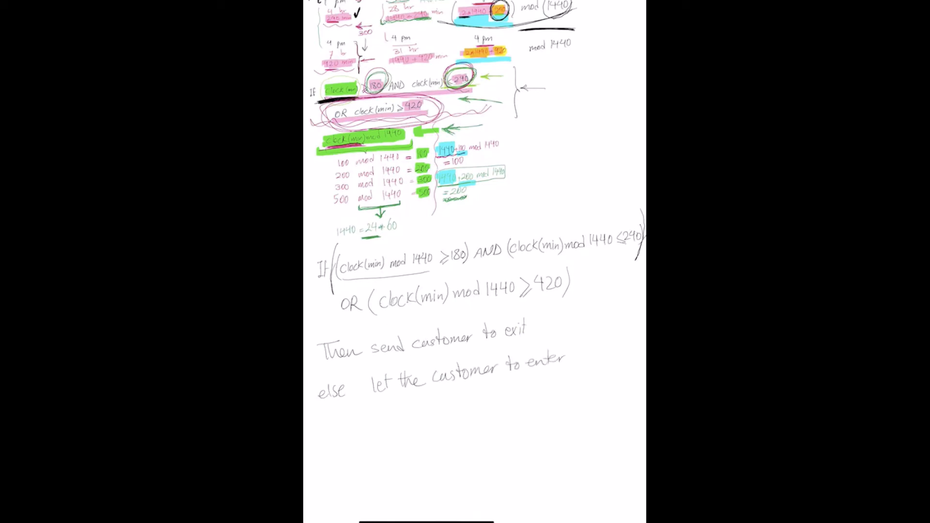
Step: Mark the first clock(min) mod 1440 term in the handwritten If condition
{"action": "scroll", "coordinate": [475, 216], "scroll_direction": "up", "scroll_amount": 1}
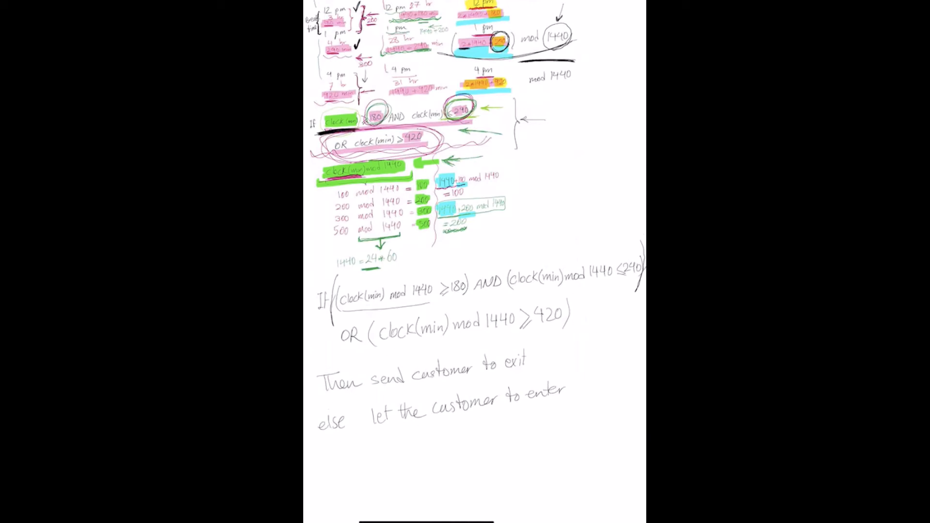
{"action": "scroll", "coordinate": [475, 262], "scroll_direction": "right", "scroll_amount": 1}
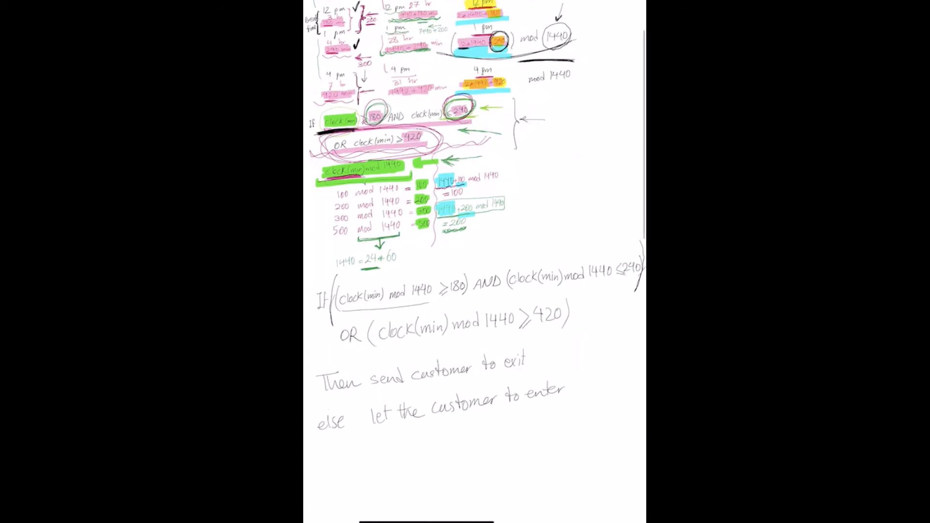
{"action": "left_click_drag", "start_coordinate": [339, 296], "coordinate": [433, 288]}
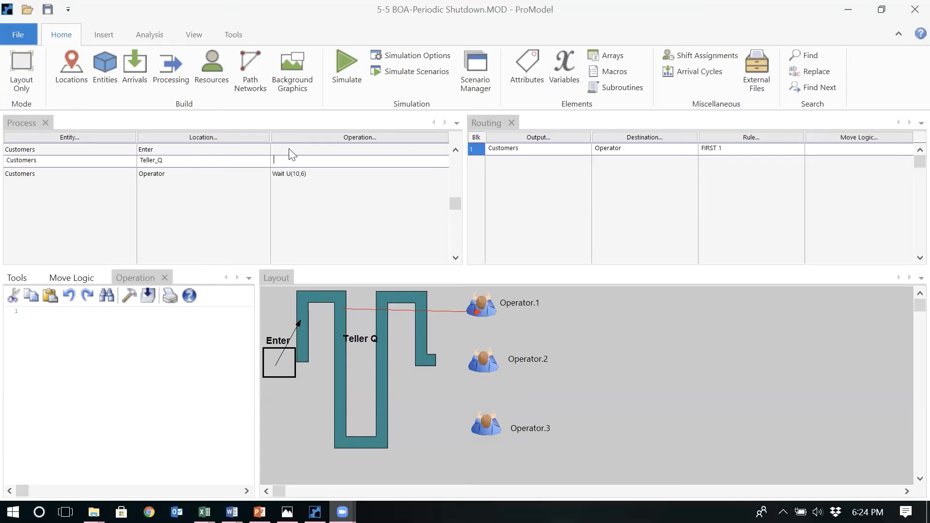
Step: In ProModel, open the operation logic for Customers at Enter and widen the logic editor
{"action": "left_click", "coordinate": [289, 149]}
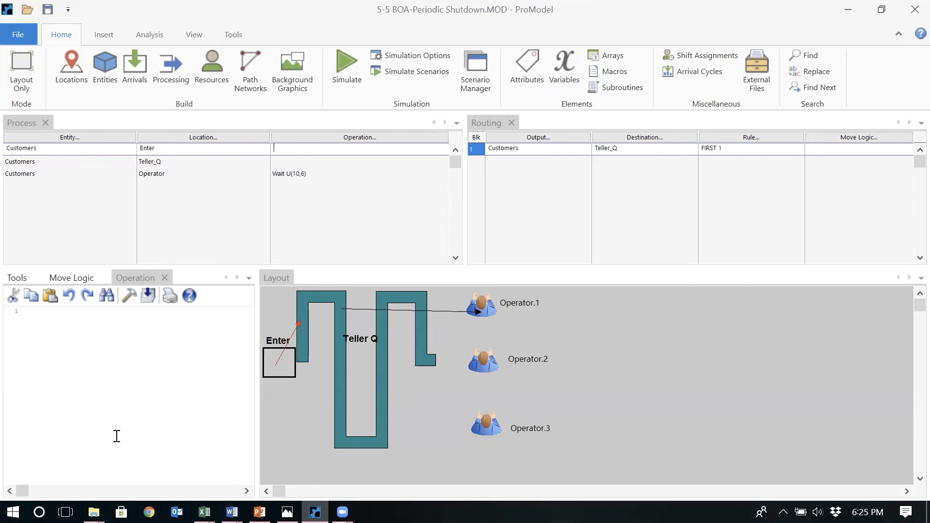
{"action": "left_click", "coordinate": [147, 398]}
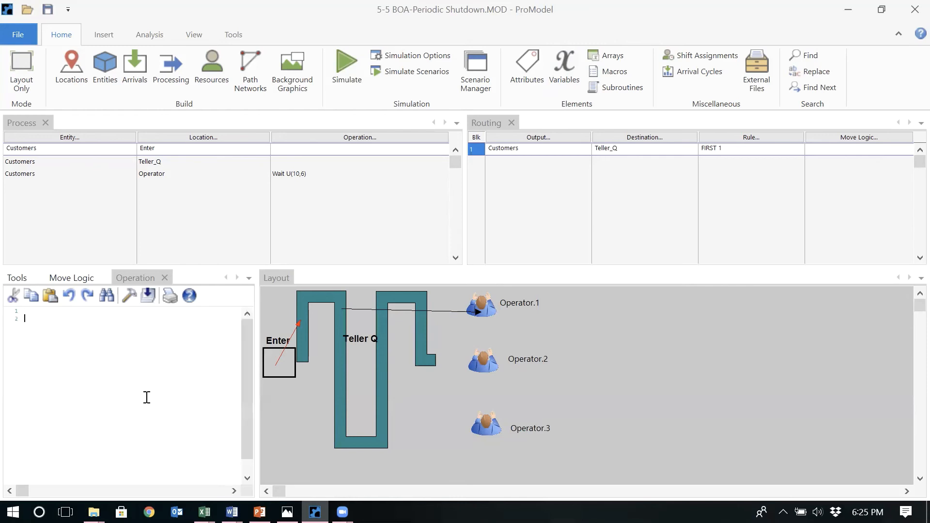
{"action": "left_click_drag", "start_coordinate": [256, 392], "coordinate": [553, 373]}
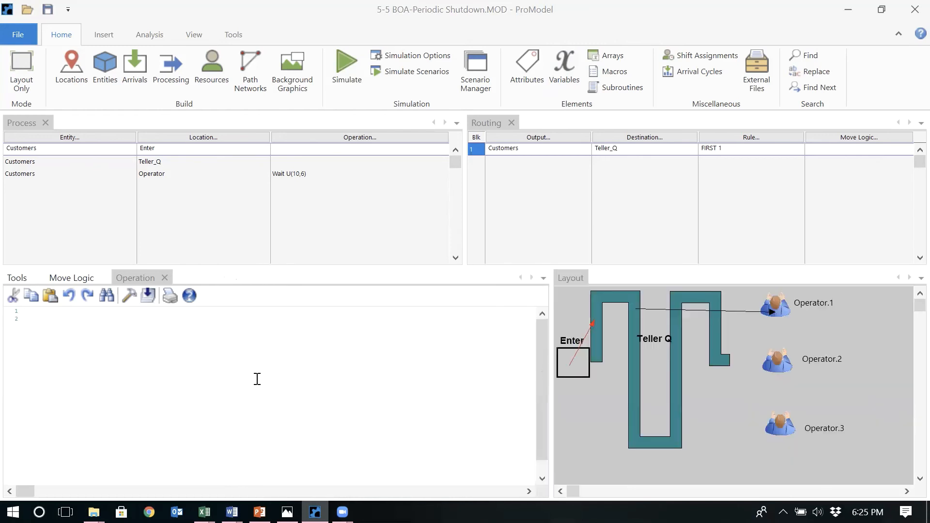
Step: Write the condition If (clock(min) mod 1440 >=180) And (Clock(min) mod 1440 <=240) in the Enter operation logic
{"action": "key", "text": "Return"}
{"action": "type", "text": "If "}
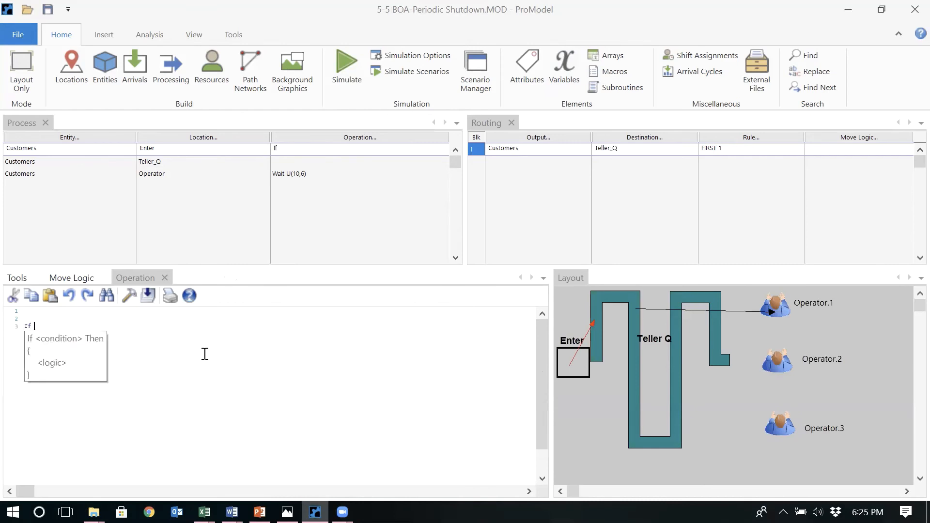
{"action": "type", "text": "(clock"}
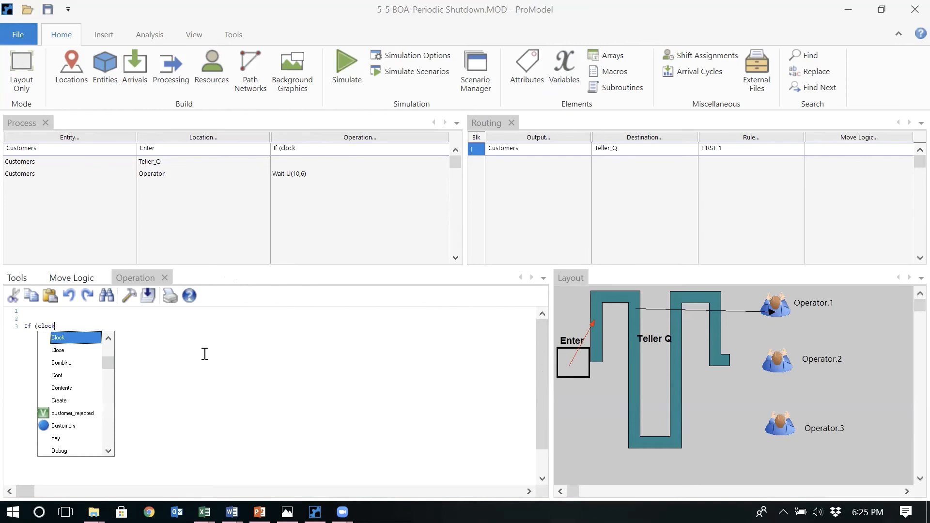
{"action": "type", "text": "(m"}
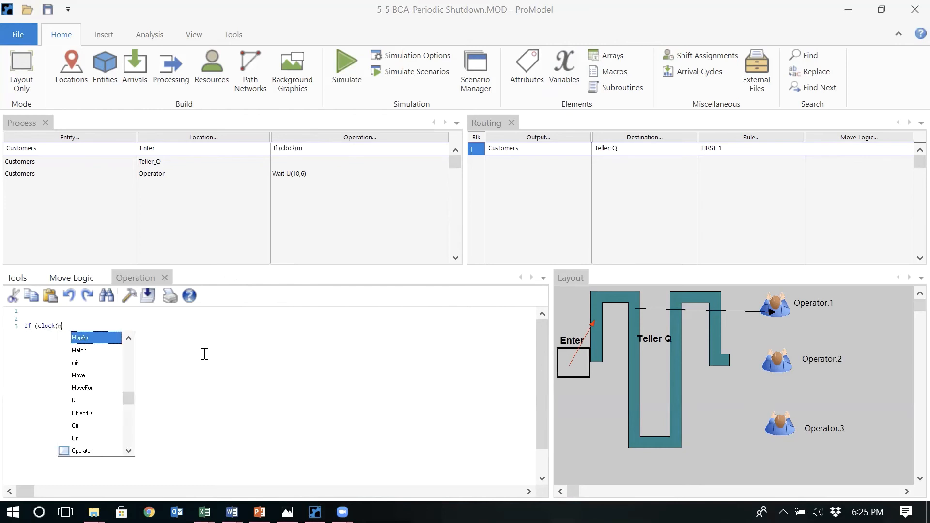
{"action": "type", "text": "in"}
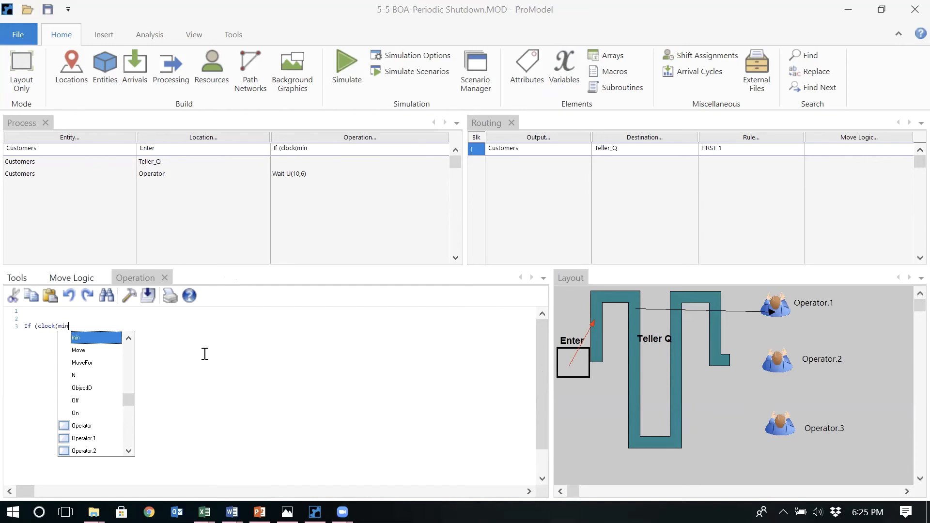
{"action": "type", "text": ") mo"}
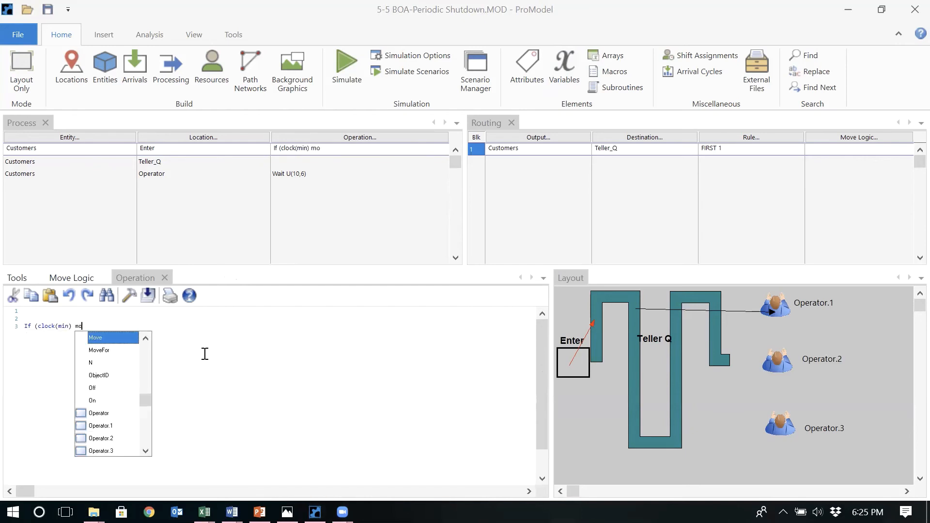
{"action": "type", "text": "d 144"}
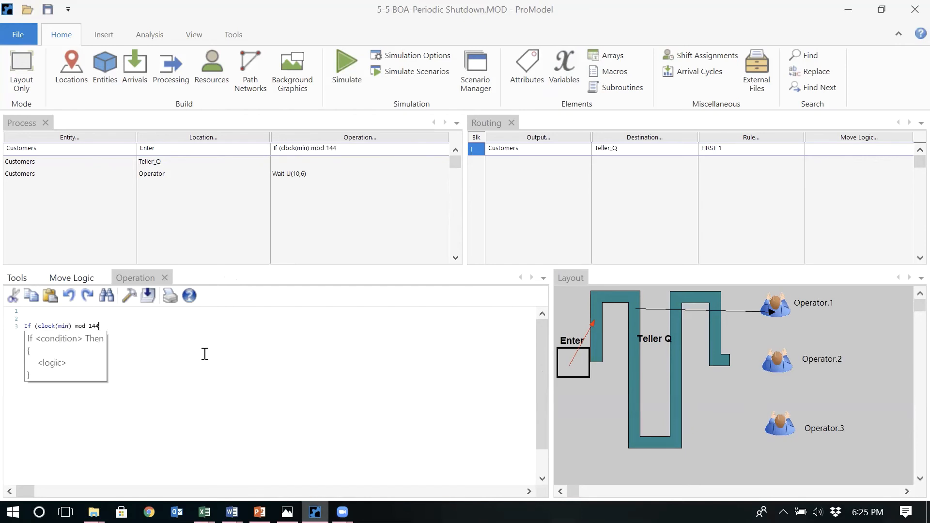
{"action": "type", "text": "0 >=180) And (Clock"}
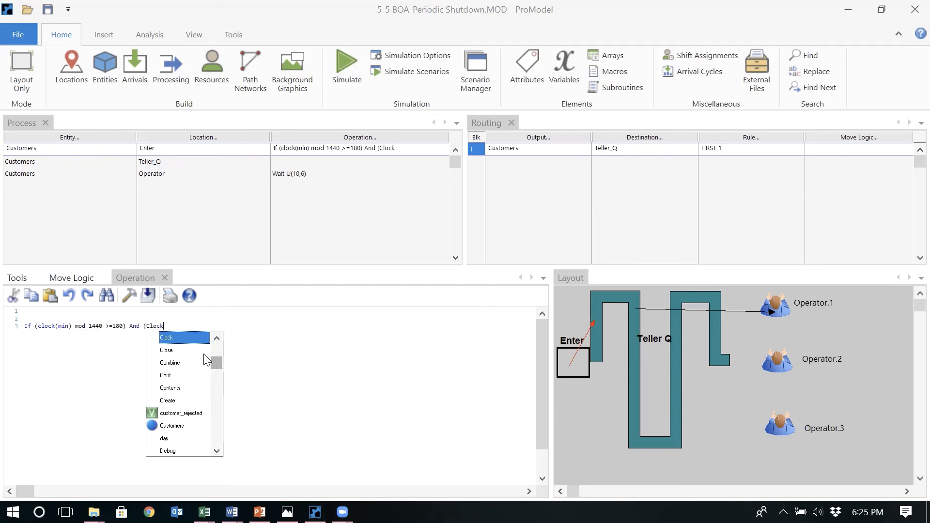
{"action": "type", "text": "(min)"}
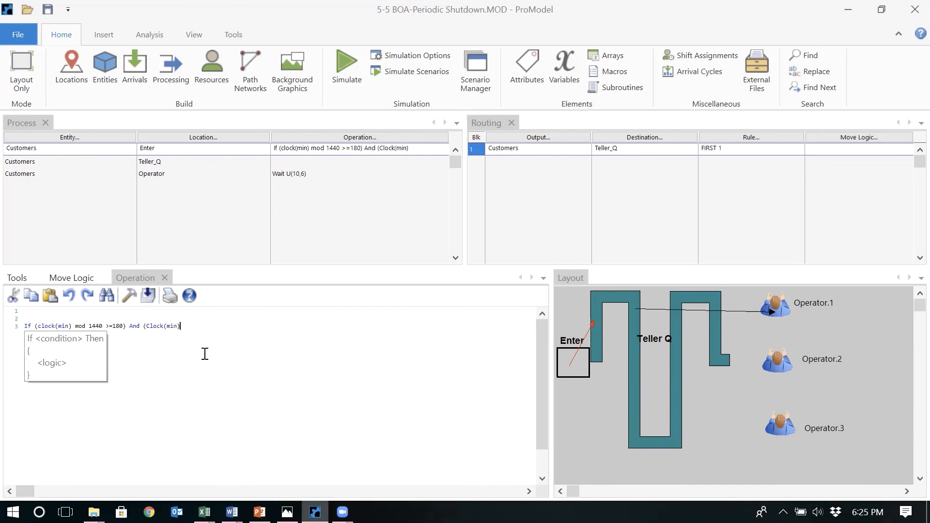
{"action": "type", "text": " mod 144"}
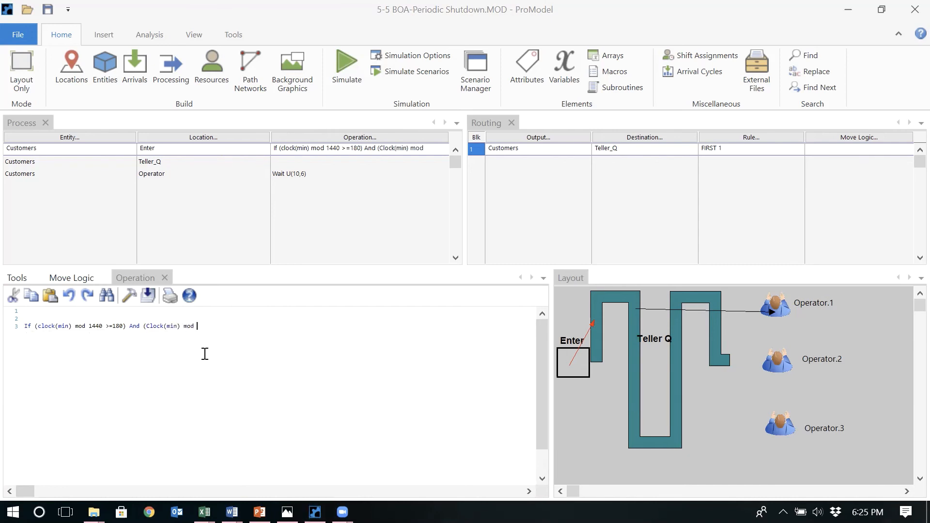
{"action": "type", "text": "0"}
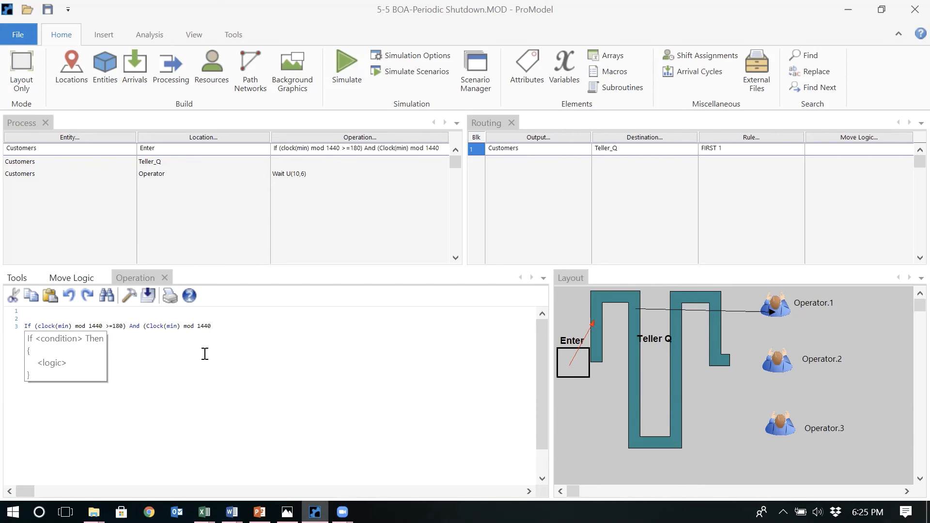
{"action": "type", "text": " <=240)"}
Step: Wrap the And condition in outer parentheses and append Or (clock(min) mod 1440 >=420) Then
{"action": "left_click", "coordinate": [34, 326]}
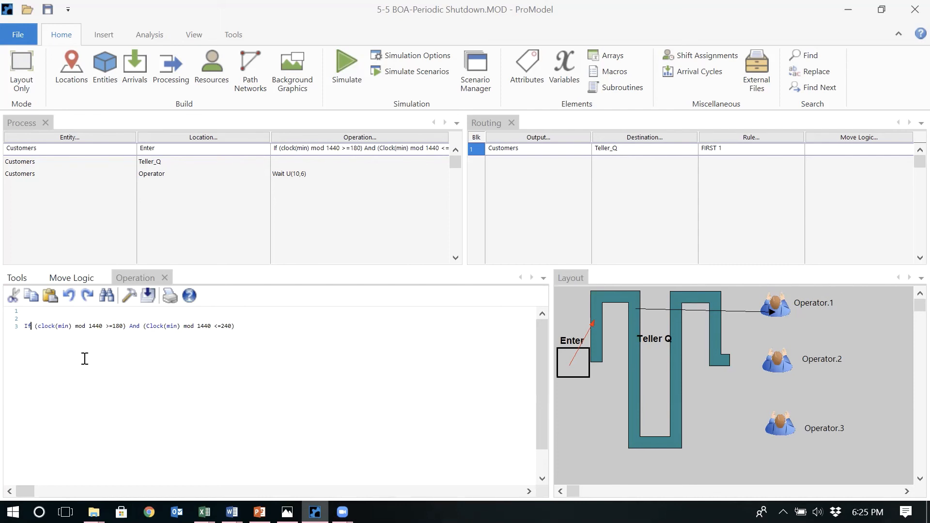
{"action": "type", "text": "("}
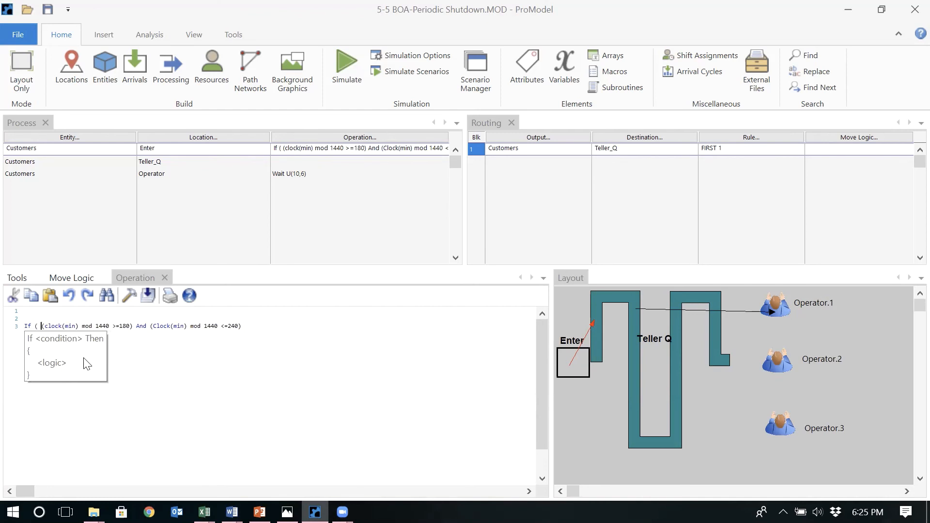
{"action": "key", "text": "Delete"}
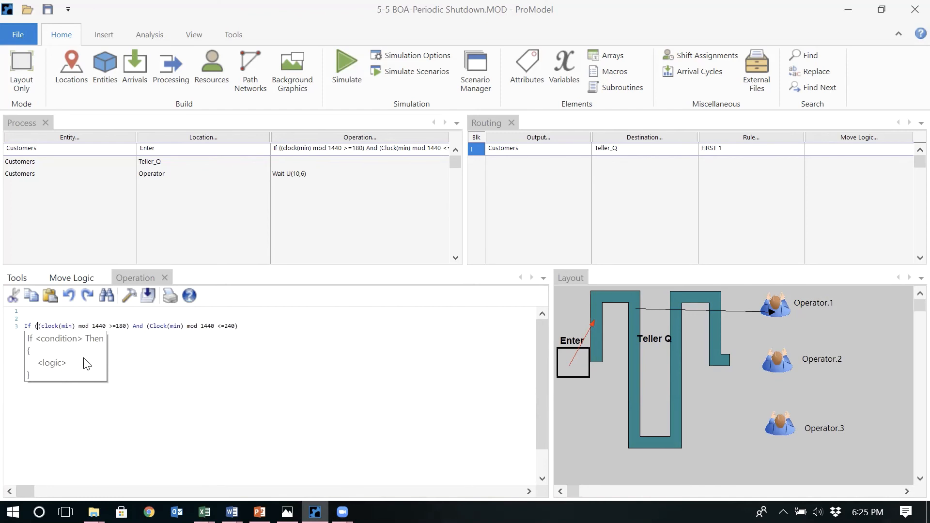
{"action": "left_click", "coordinate": [251, 329]}
{"action": "type", "text": ") Or (clock"}
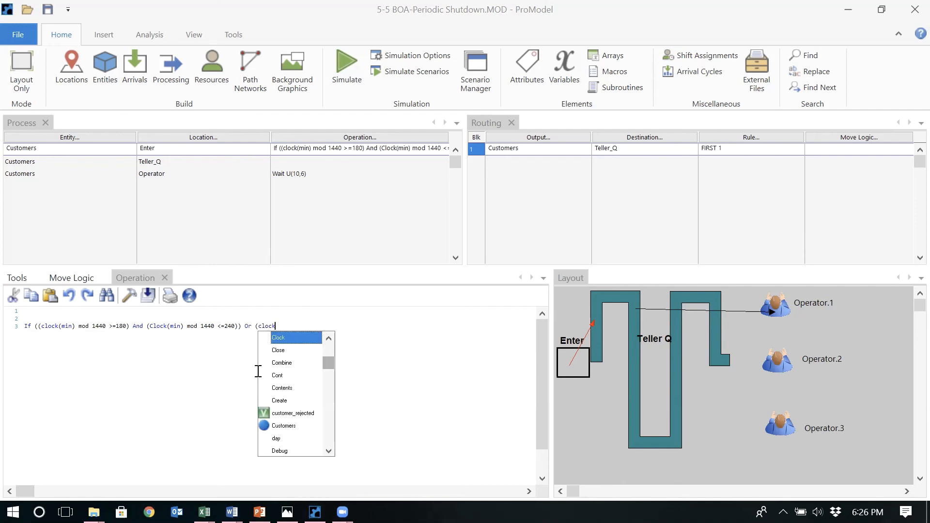
{"action": "type", "text": "(min"}
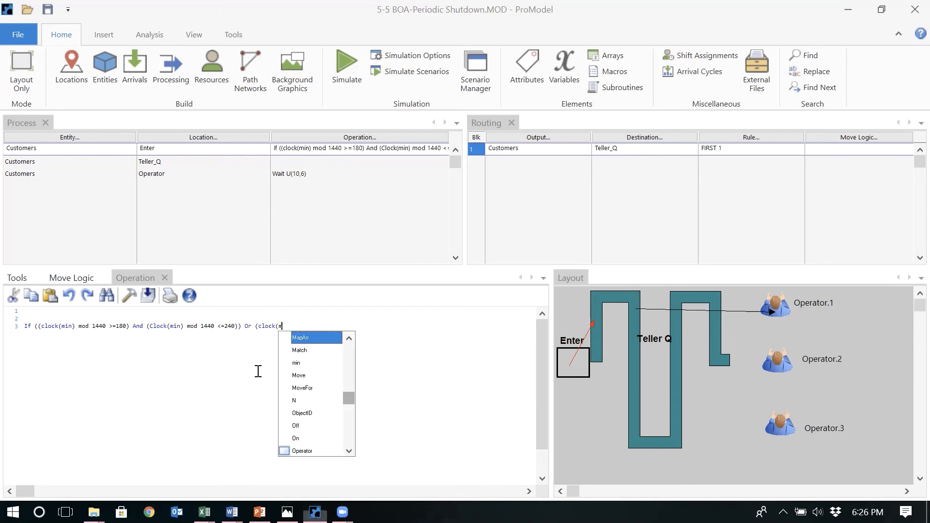
{"action": "type", "text": ")"}
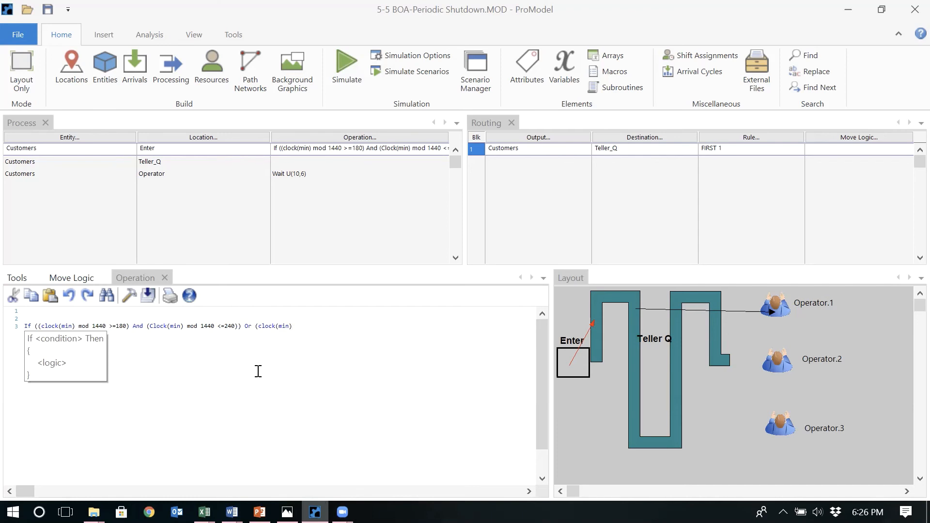
{"action": "type", "text": " mo"}
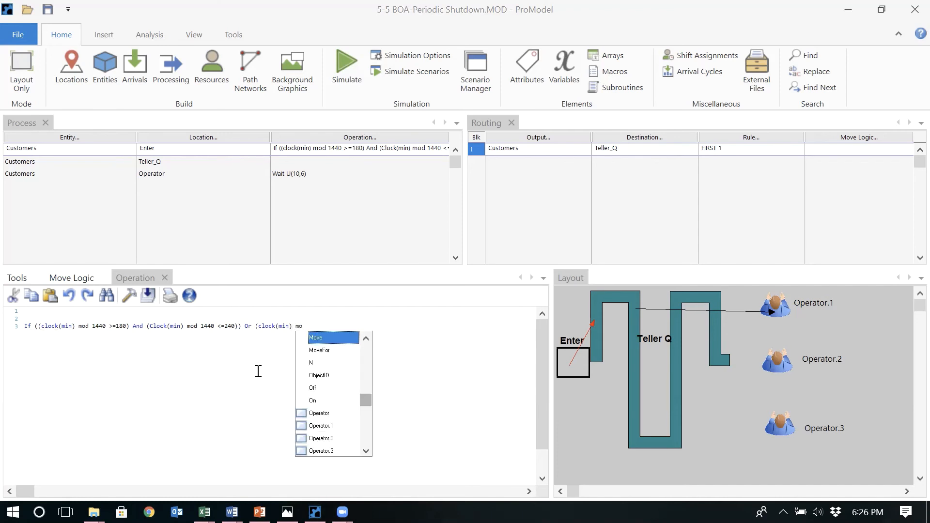
{"action": "type", "text": "d 1440"}
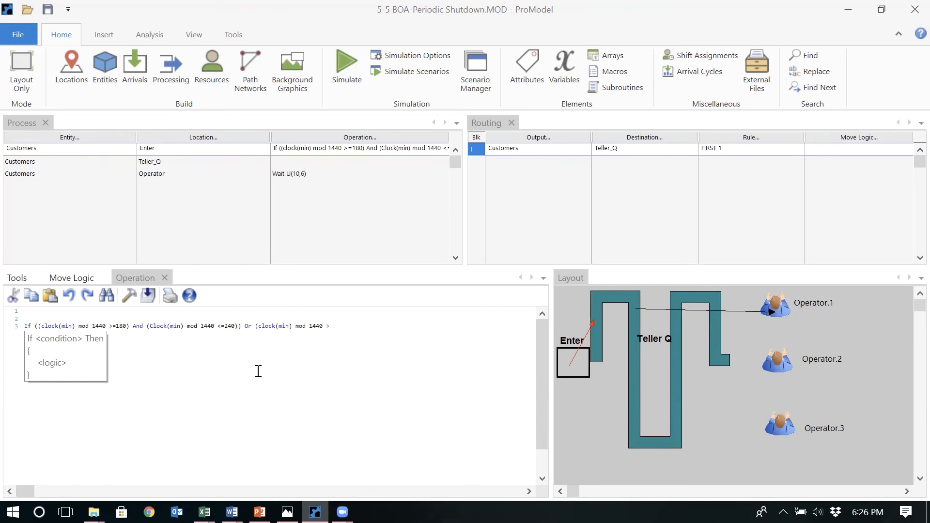
{"action": "type", "text": ">420=) Then"}
{"action": "key", "text": "Return"}
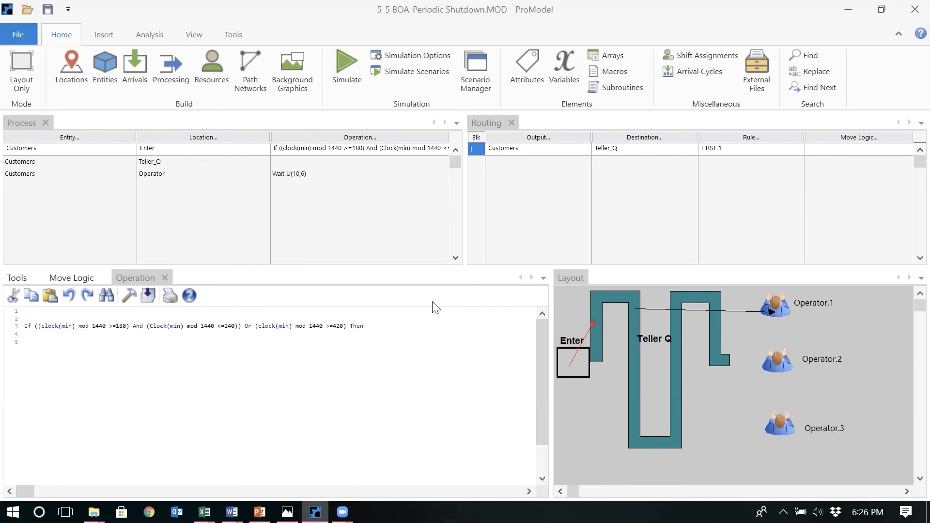
Step: Delete the routing record that sends Customers from Enter to Teller_Q
{"action": "right_click", "coordinate": [536, 150]}
{"action": "left_click", "coordinate": [575, 245]}
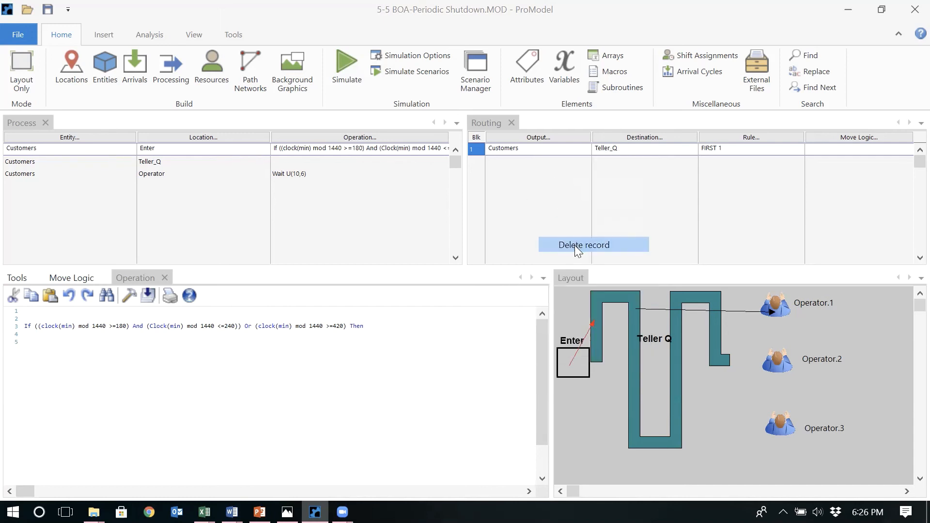
{"action": "key", "text": "Return"}
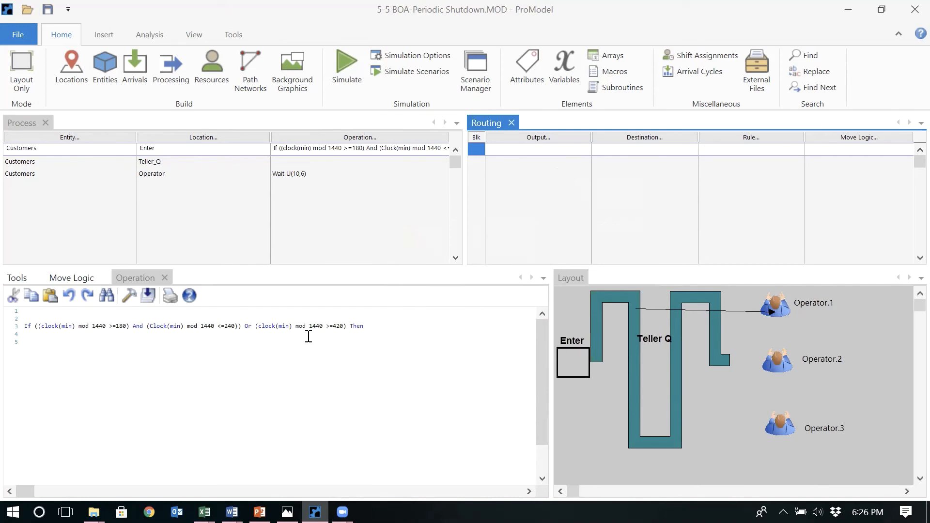
Step: Add a routing record that sends Customers from Enter to EXIT
{"action": "left_click", "coordinate": [553, 151]}
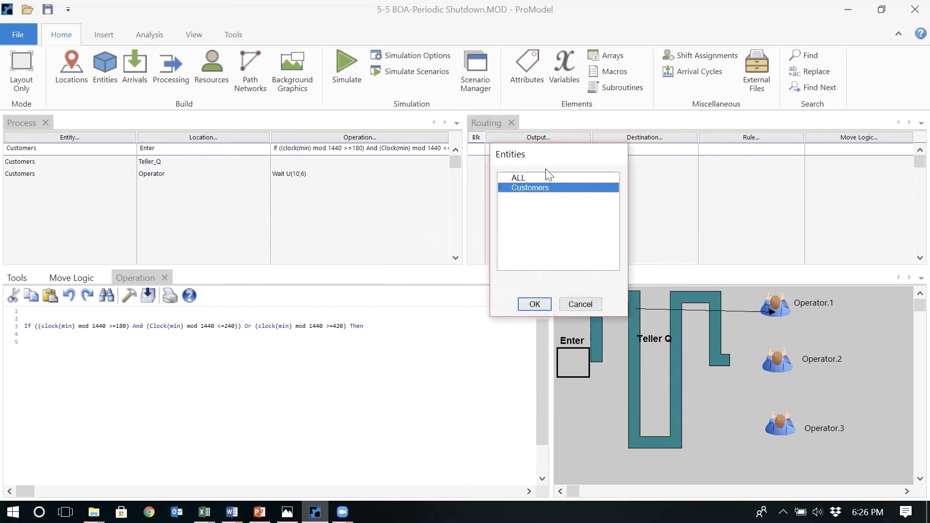
{"action": "double_click", "coordinate": [546, 188]}
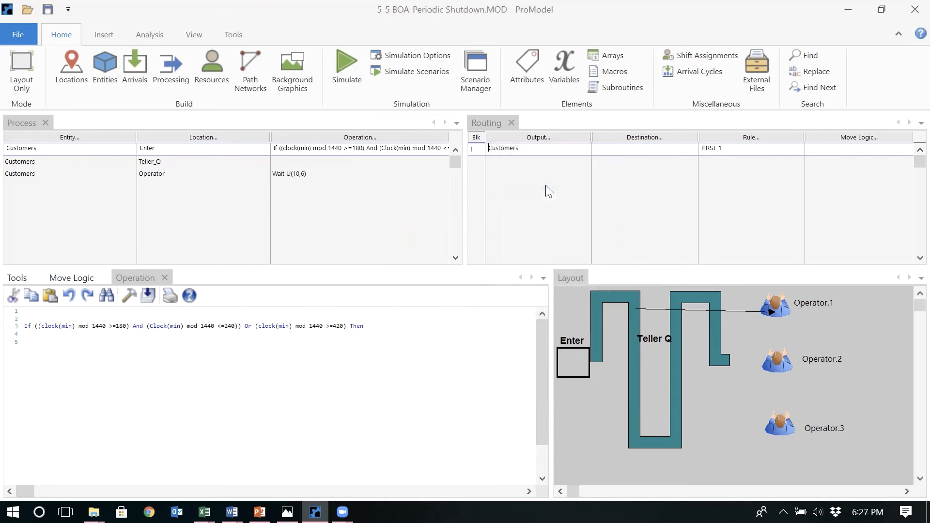
{"action": "left_click", "coordinate": [622, 150]}
{"action": "double_click", "coordinate": [630, 198]}
{"action": "left_click", "coordinate": [630, 138]}
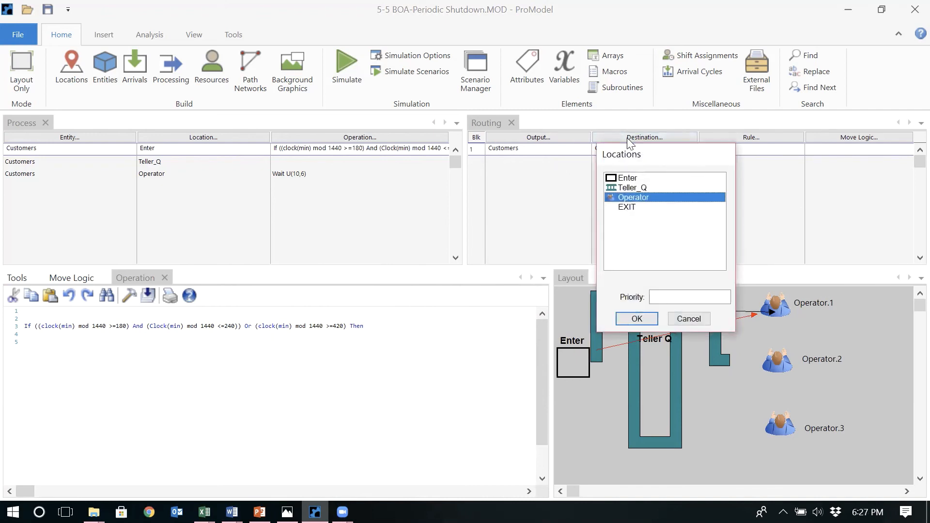
{"action": "double_click", "coordinate": [627, 207]}
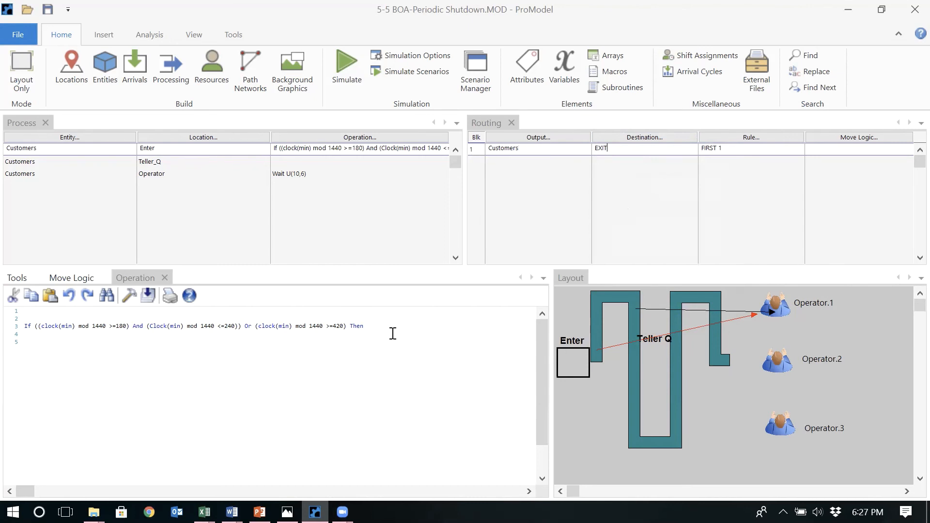
Step: Add an indented Route 1 statement below the If condition in the Enter operation logic
{"action": "key", "text": "Return"}
{"action": "type", "text": "Route "}
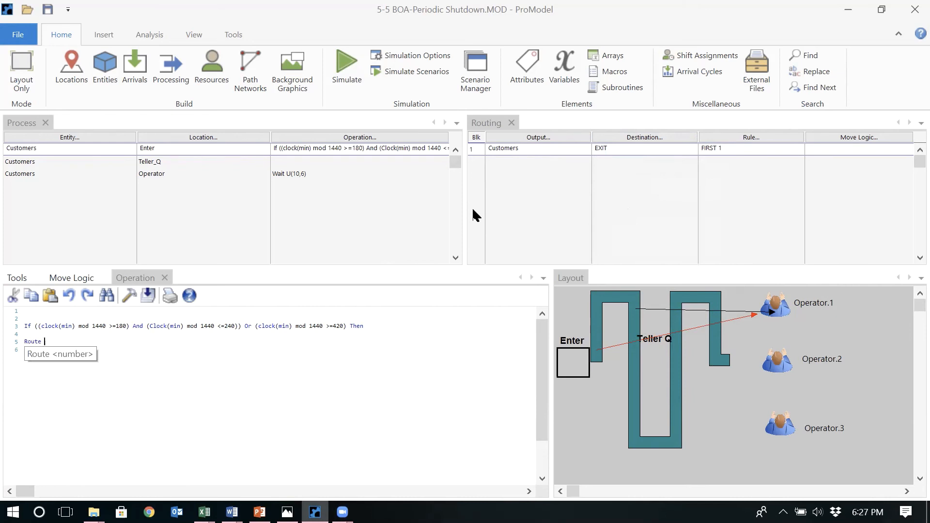
{"action": "type", "text": "1"}
{"action": "key", "text": "Left"}
{"action": "key", "text": "Left"}
{"action": "key", "text": "Tab"}
{"action": "key", "text": "Tab"}
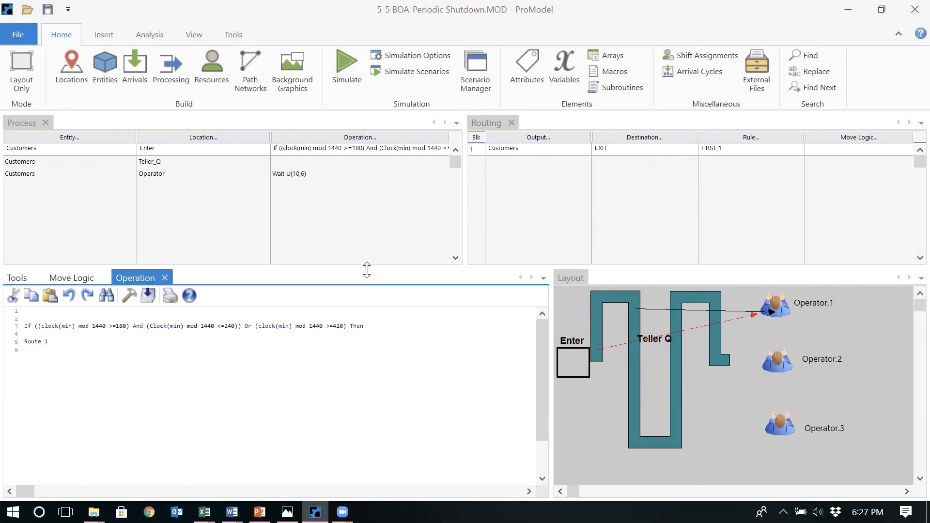
{"action": "left_click", "coordinate": [24, 341]}
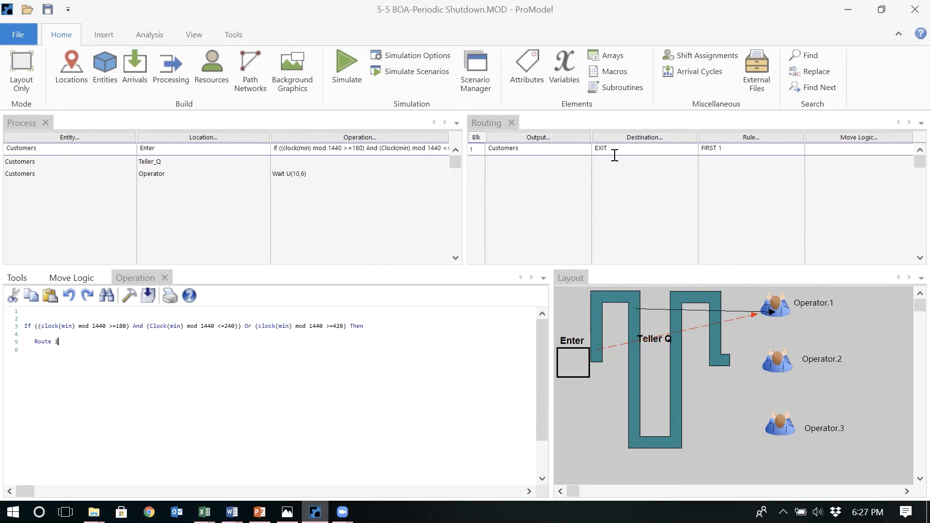
Step: Add an Else branch with blank lines beneath the Route 1 statement
{"action": "key", "text": "Return"}
{"action": "key", "text": "Return"}
{"action": "type", "text": "Else"}
{"action": "key", "text": "Return"}
{"action": "key", "text": "Return"}
{"action": "key", "text": "Return"}
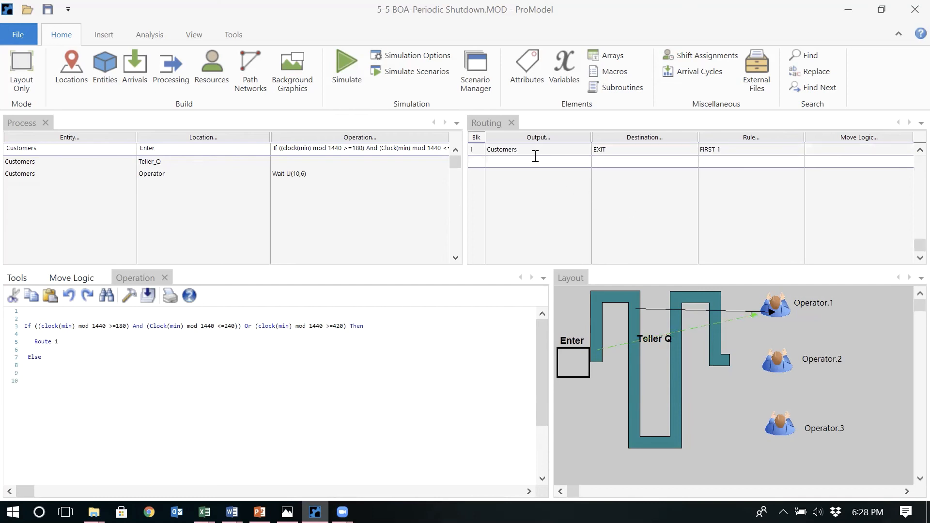
Step: Add a second routing record sending Customers from Enter to Teller_Q, starting a new block with quantity 1 and the First Available rule
{"action": "double_click", "coordinate": [534, 161]}
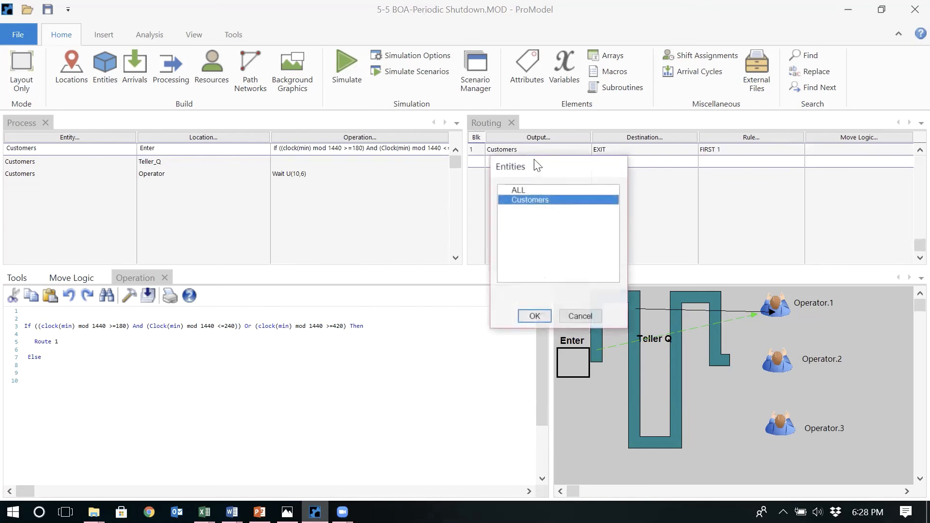
{"action": "double_click", "coordinate": [546, 202]}
{"action": "double_click", "coordinate": [627, 162]}
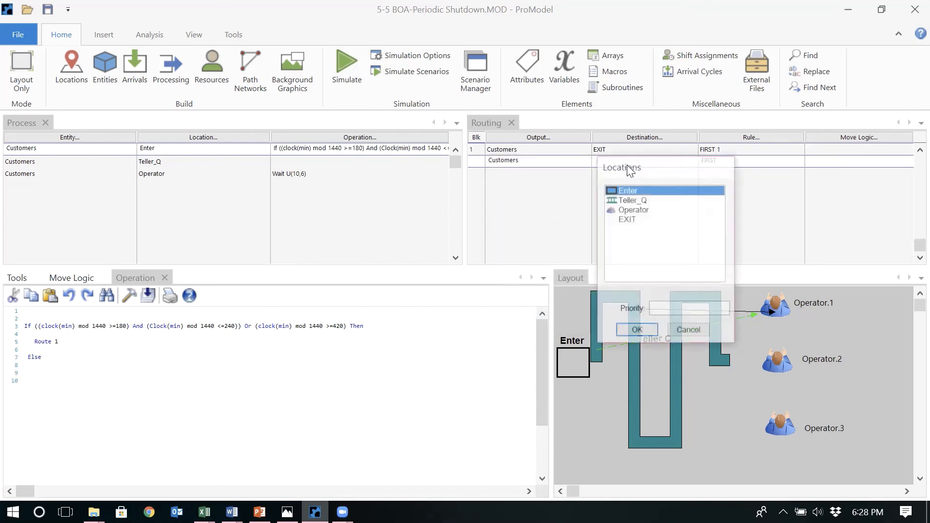
{"action": "double_click", "coordinate": [643, 201]}
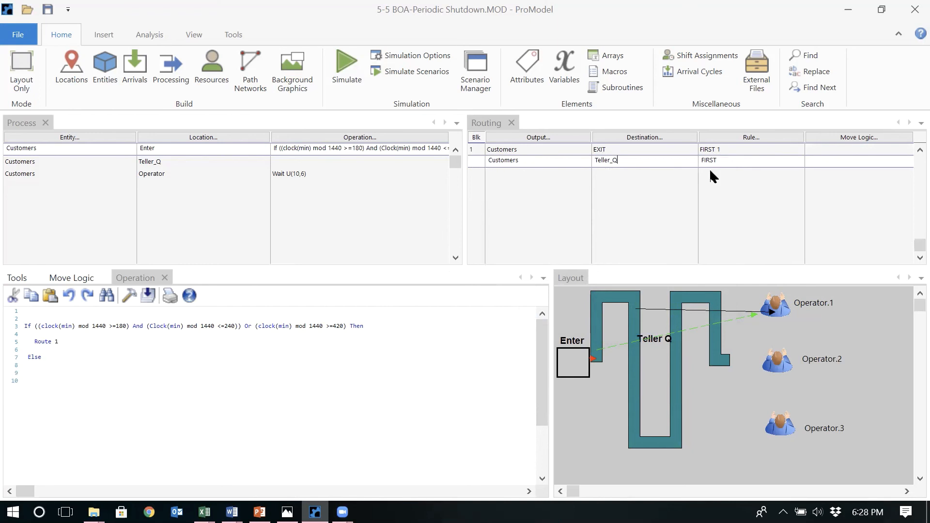
{"action": "double_click", "coordinate": [743, 158]}
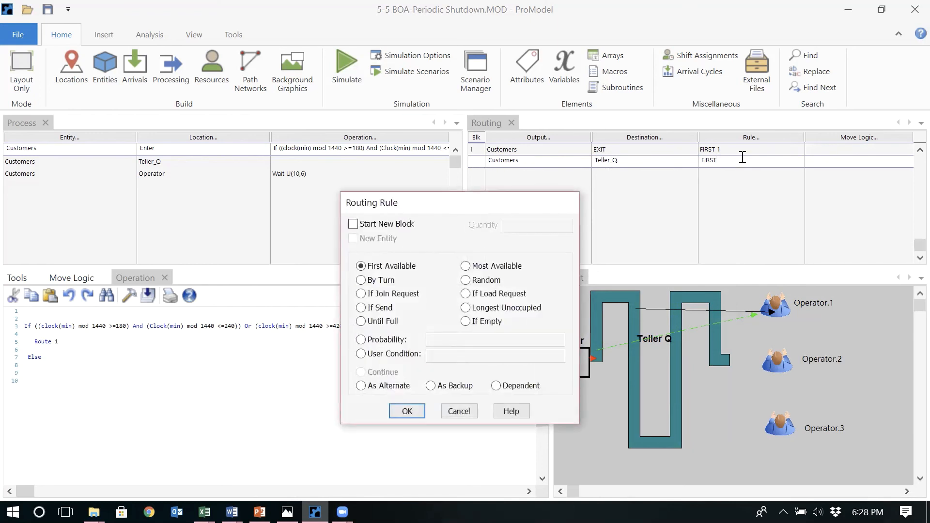
{"action": "left_click", "coordinate": [390, 225]}
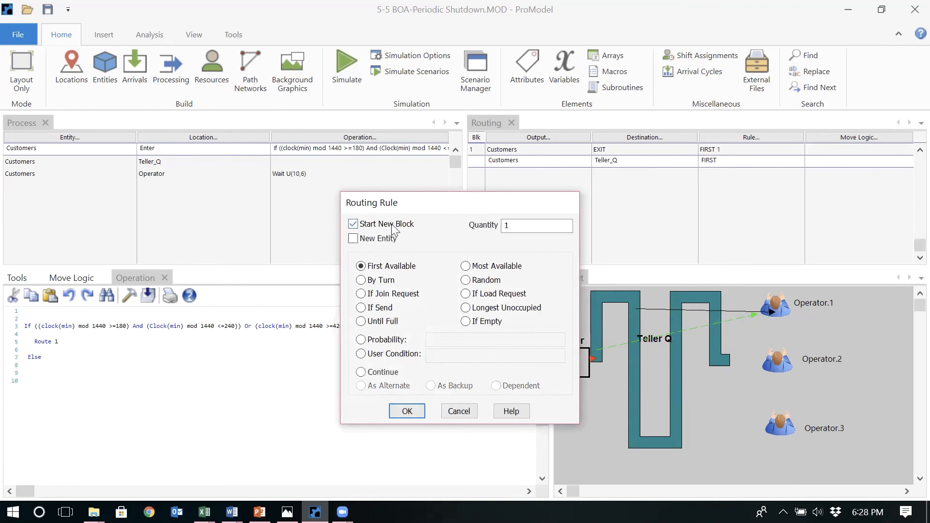
{"action": "left_click", "coordinate": [407, 412]}
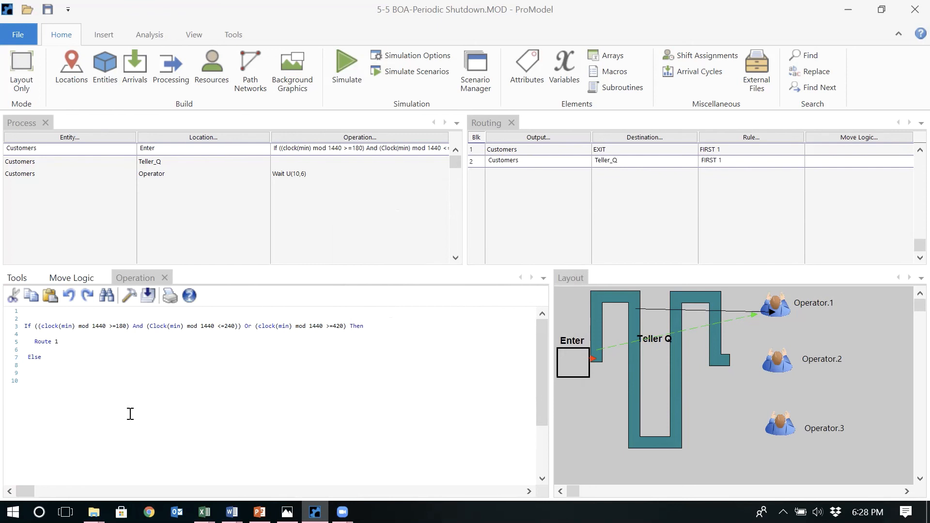
Step: Write an indented Route 2 statement under Else in the Enter operation logic
{"action": "left_click", "coordinate": [53, 368]}
{"action": "type", "text": "Rou"}
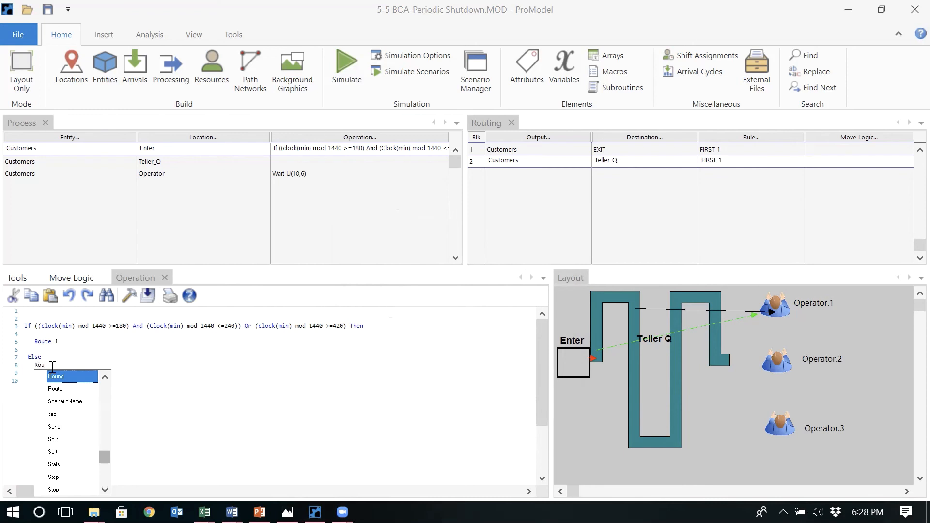
{"action": "type", "text": "te 2"}
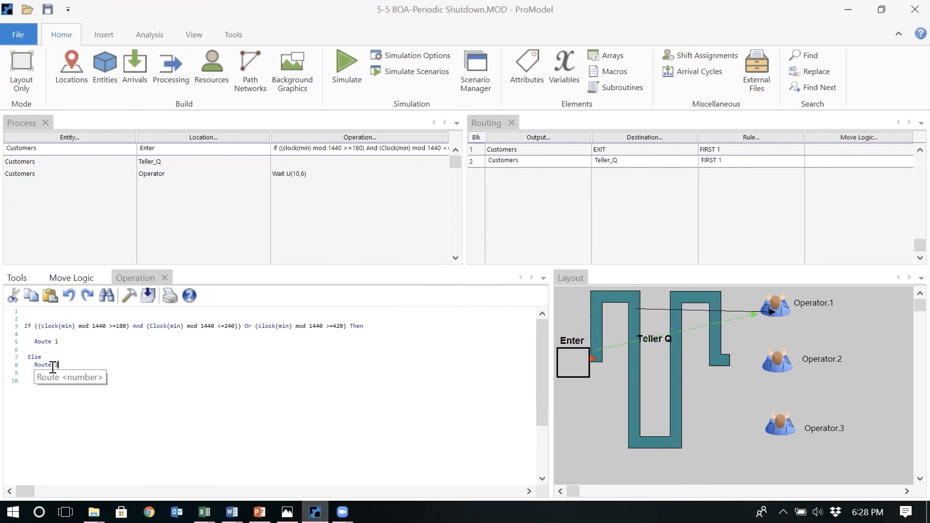
{"action": "left_click", "coordinate": [68, 446]}
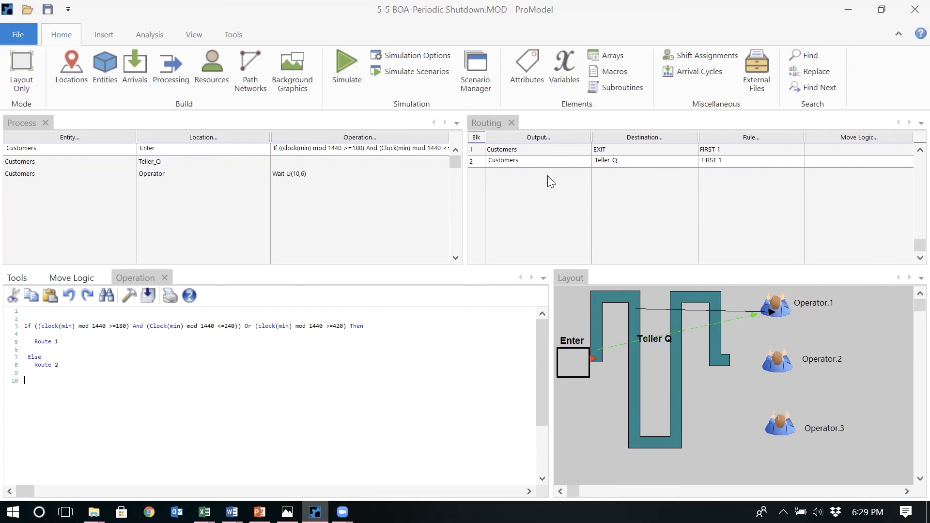
Step: Inspect the routing rule of the Customers-to-EXIT record without changing it
{"action": "left_click", "coordinate": [752, 148]}
{"action": "double_click", "coordinate": [752, 147]}
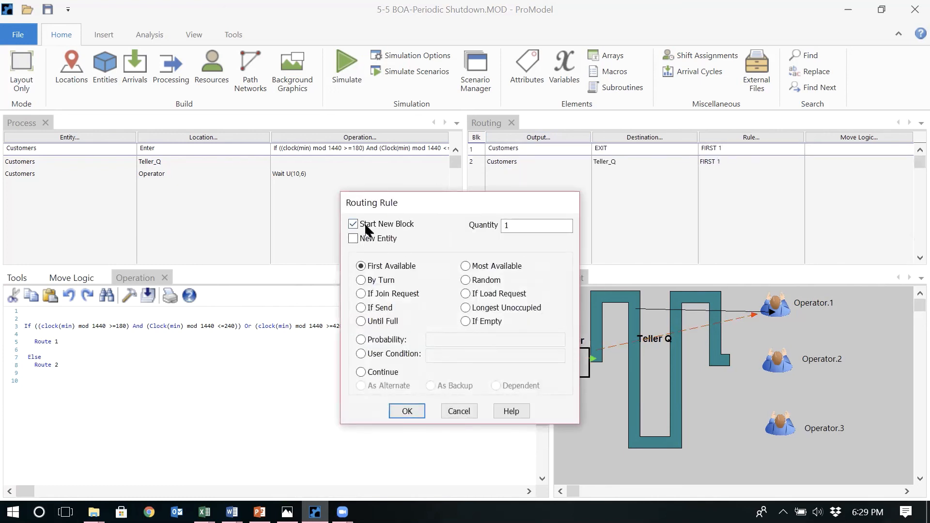
{"action": "left_click", "coordinate": [457, 413]}
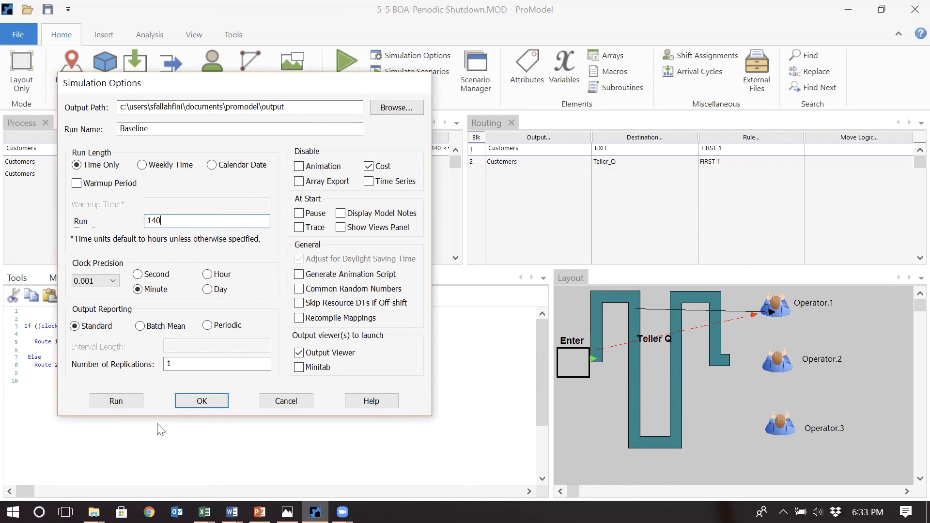
Step: In the Word document Videos write up.docx, replace the calculation below the bank description with 7*5=35 and 4*35=140
{"action": "mouse_move", "coordinate": [231, 512]}
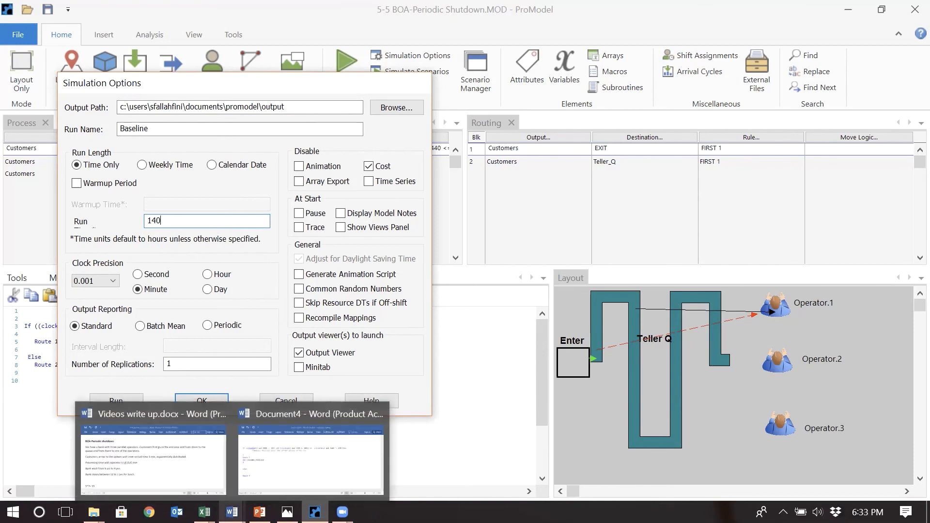
{"action": "left_click", "coordinate": [184, 480]}
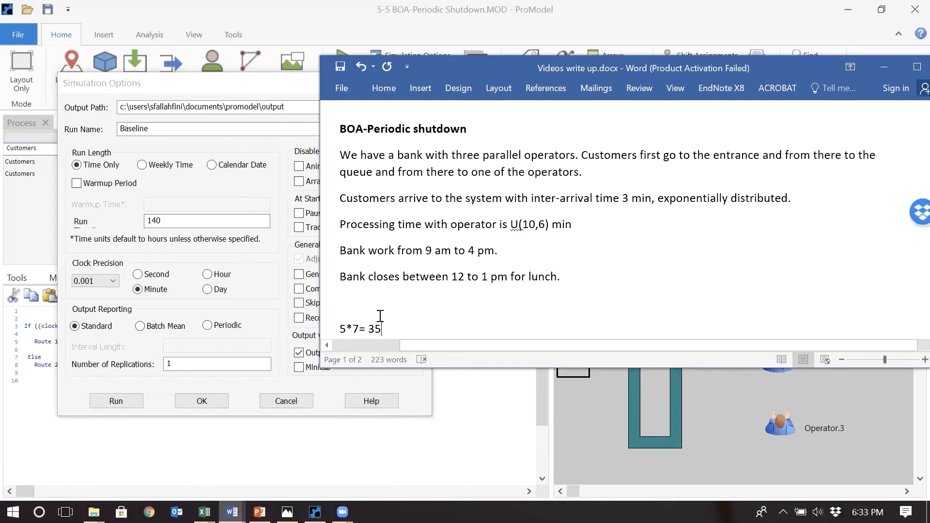
{"action": "left_click_drag", "start_coordinate": [383, 328], "coordinate": [333, 327]}
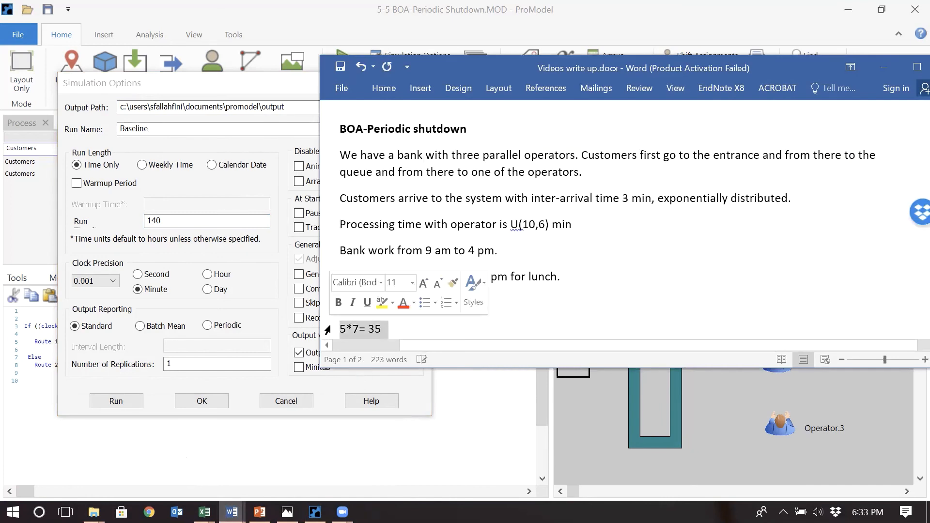
{"action": "key", "text": "Delete"}
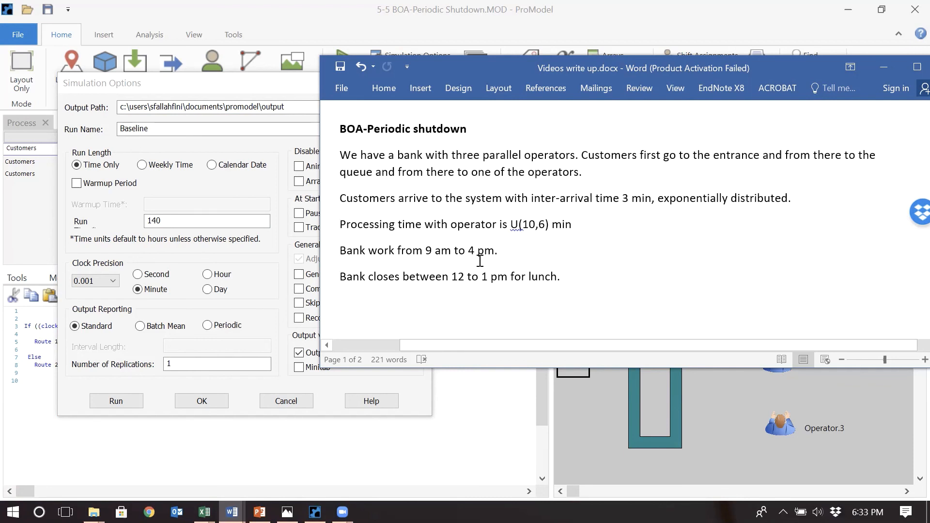
{"action": "type", "text": "7*"}
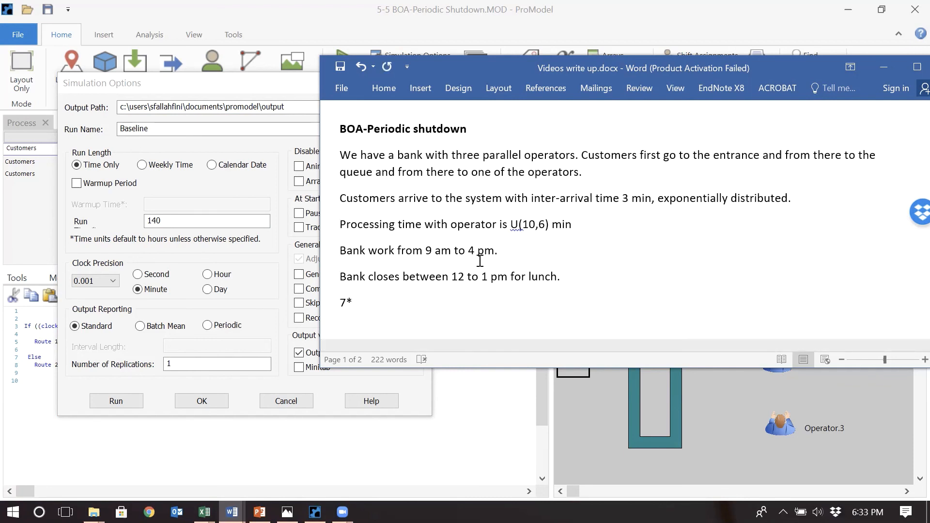
{"action": "type", "text": "5=35"}
{"action": "key", "text": "Return"}
{"action": "type", "text": "4*35=140"}
Step: Back in ProModel, run the Baseline simulation with the 140-hour run time
{"action": "left_click", "coordinate": [116, 401]}
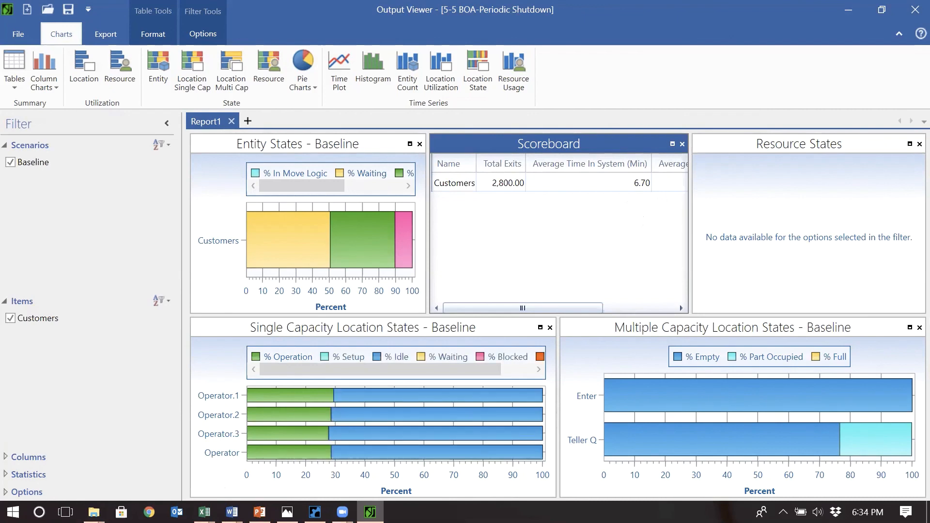
Step: Switch from Output Viewer to ProModel, check the customer_rejected variable's definition, and return to the processing tables
{"action": "left_click", "coordinate": [315, 512]}
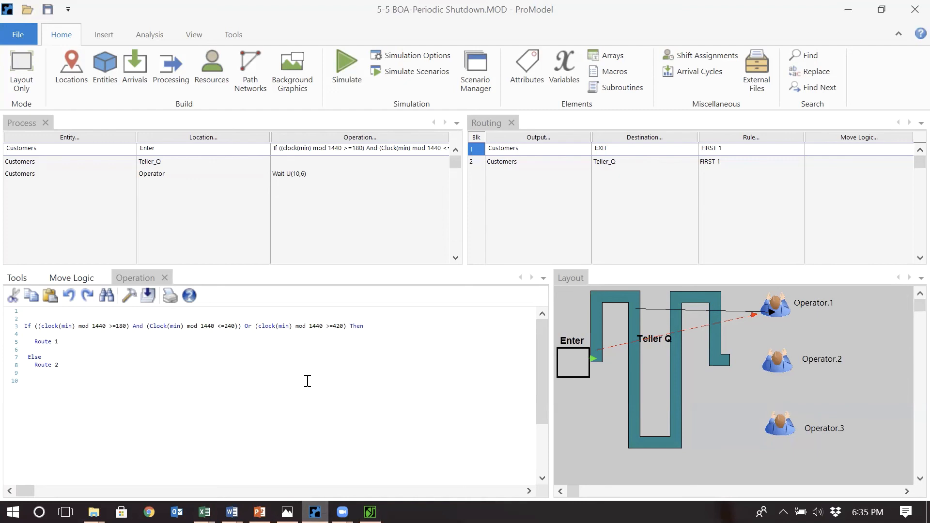
{"action": "left_click", "coordinate": [562, 69]}
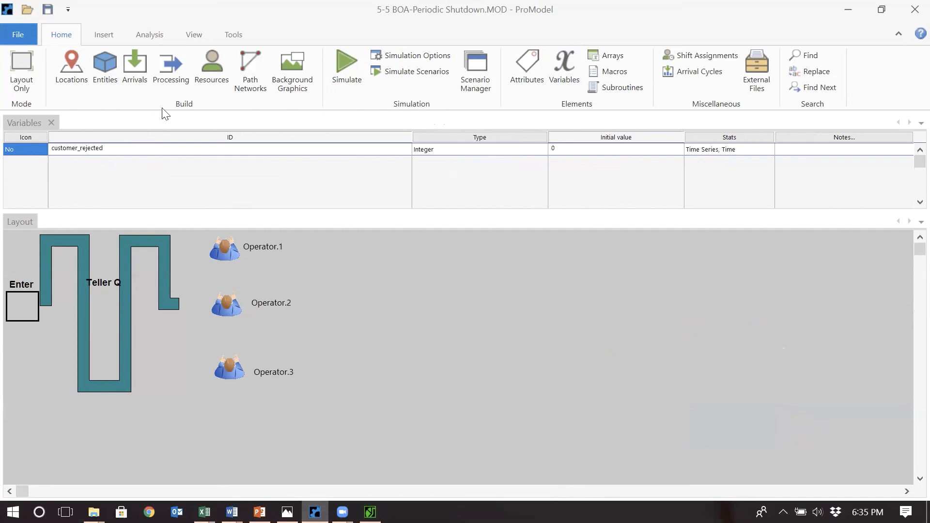
{"action": "left_click", "coordinate": [173, 81]}
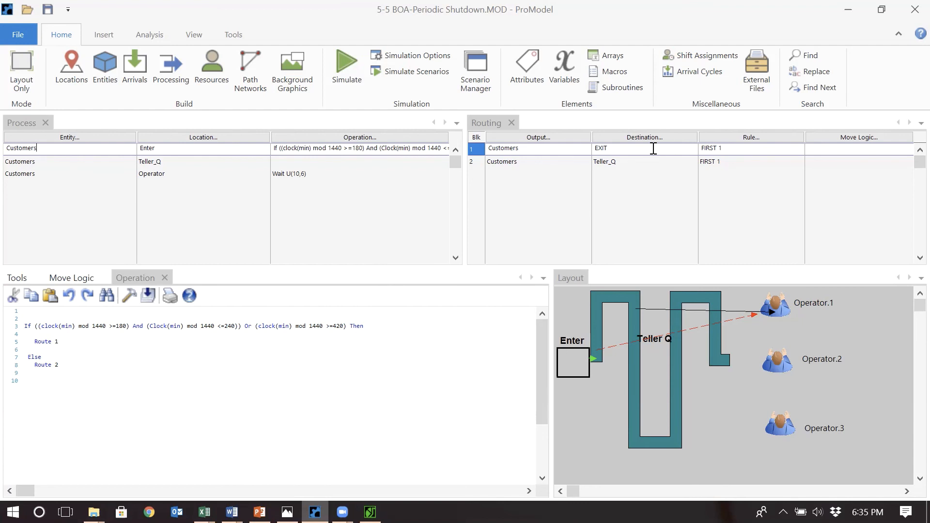
Step: Set the move logic of the Customers-to-EXIT routing to Inc customer_rejected
{"action": "left_click", "coordinate": [823, 148]}
{"action": "type", "text": "Inc"}
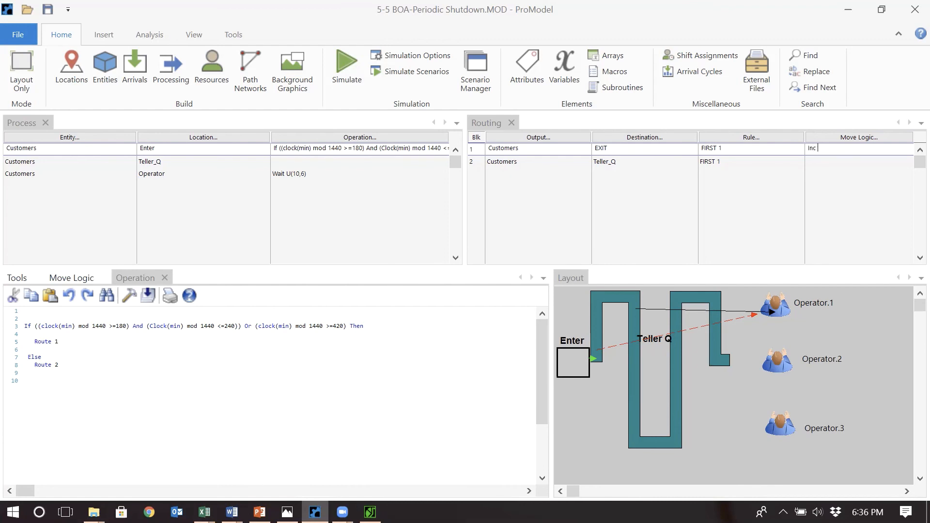
{"action": "left_click", "coordinate": [80, 280]}
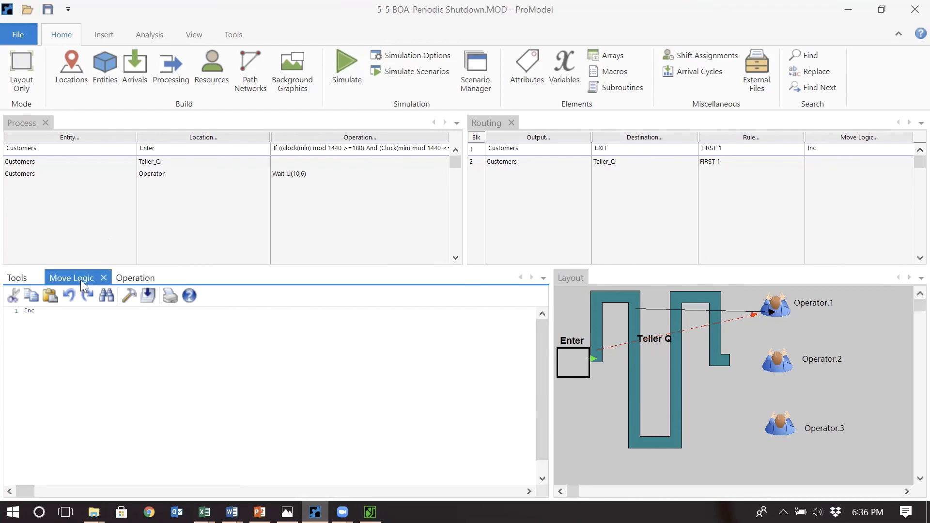
{"action": "left_click", "coordinate": [60, 314]}
{"action": "type", "text": "cu"}
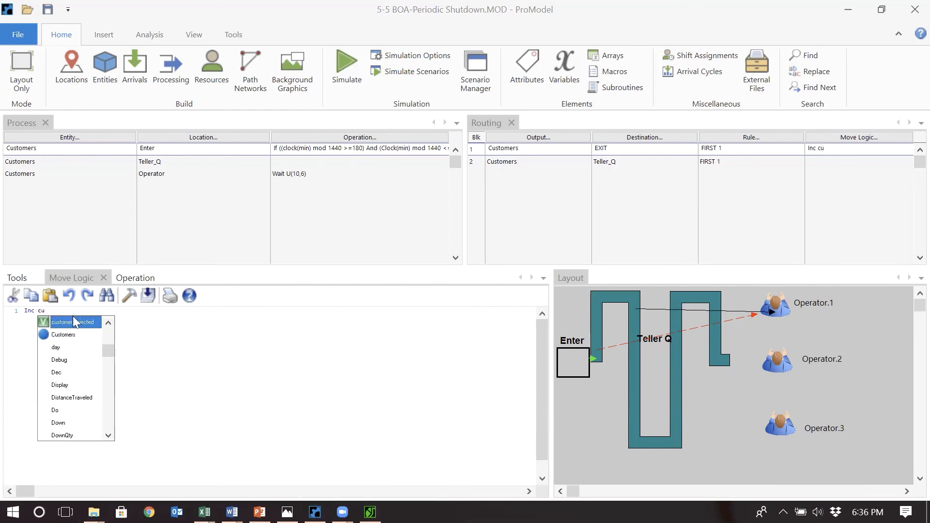
{"action": "double_click", "coordinate": [74, 321]}
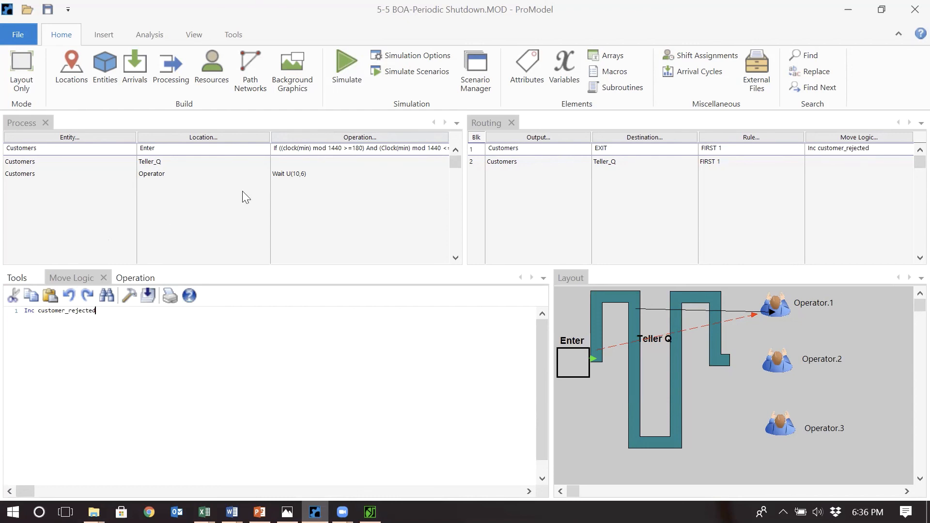
Step: Review the process record for Customers at Operator, and reopen the operation logic for Customers at Enter
{"action": "left_click", "coordinate": [303, 179]}
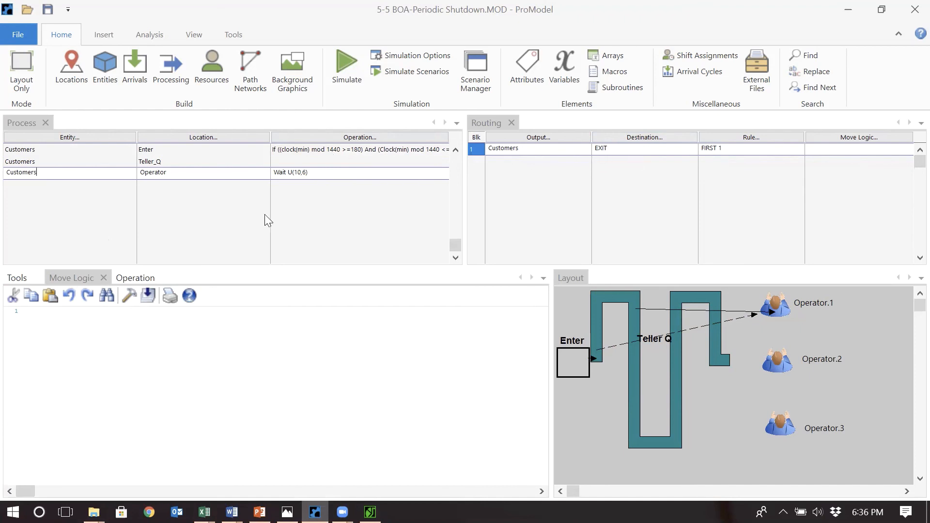
{"action": "left_click", "coordinate": [330, 149]}
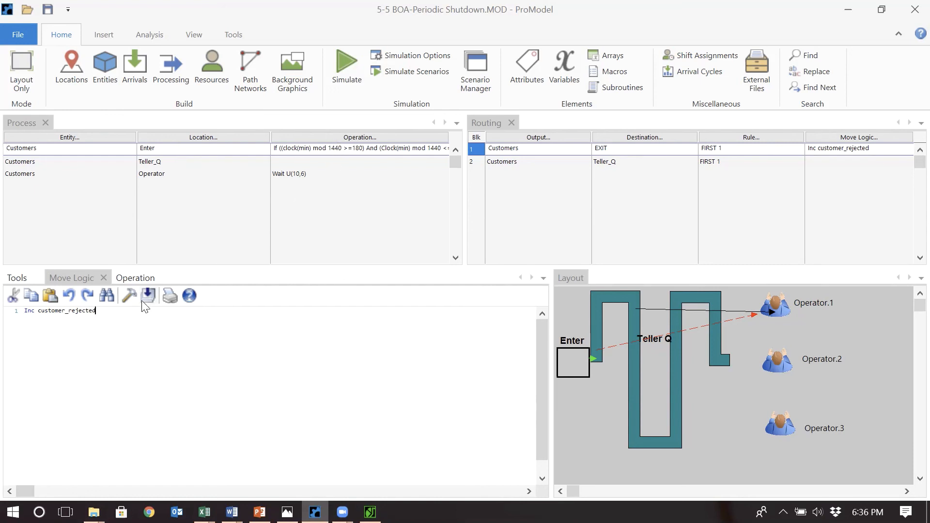
{"action": "left_click", "coordinate": [139, 280]}
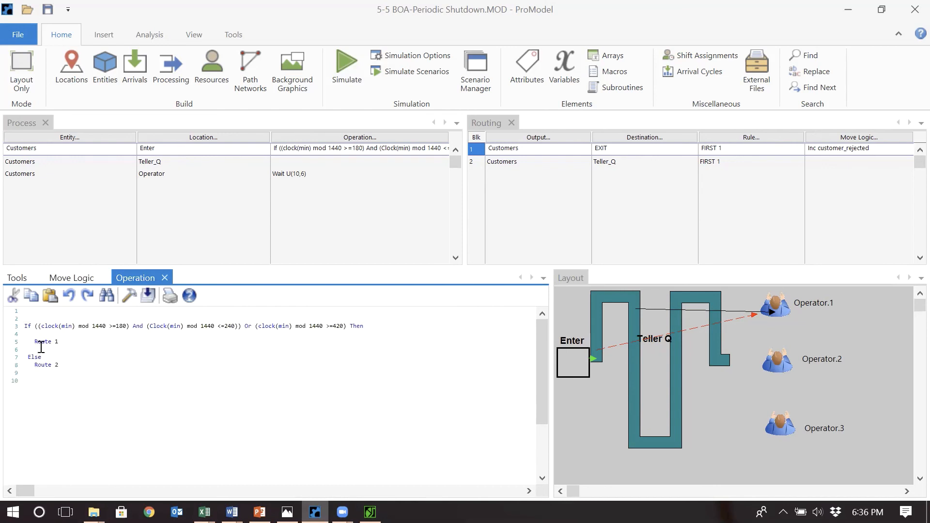